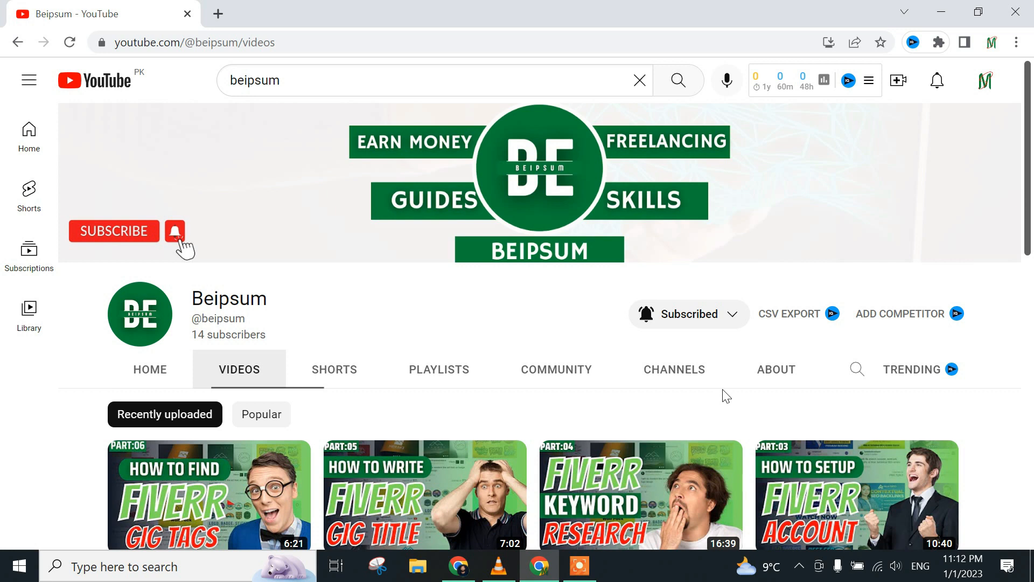
scroll(742, 405, down, 5)
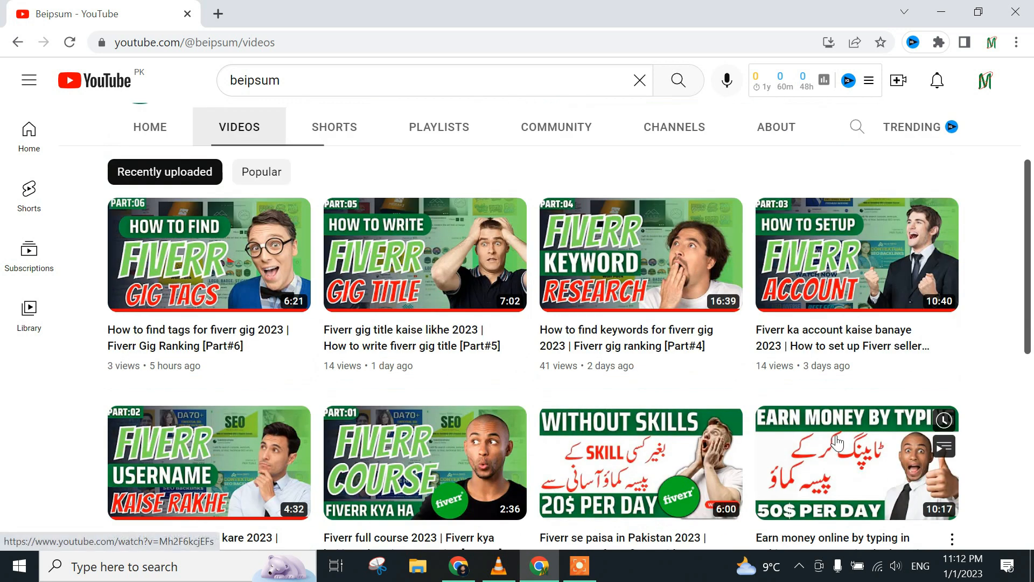
scroll(851, 425, up, 3)
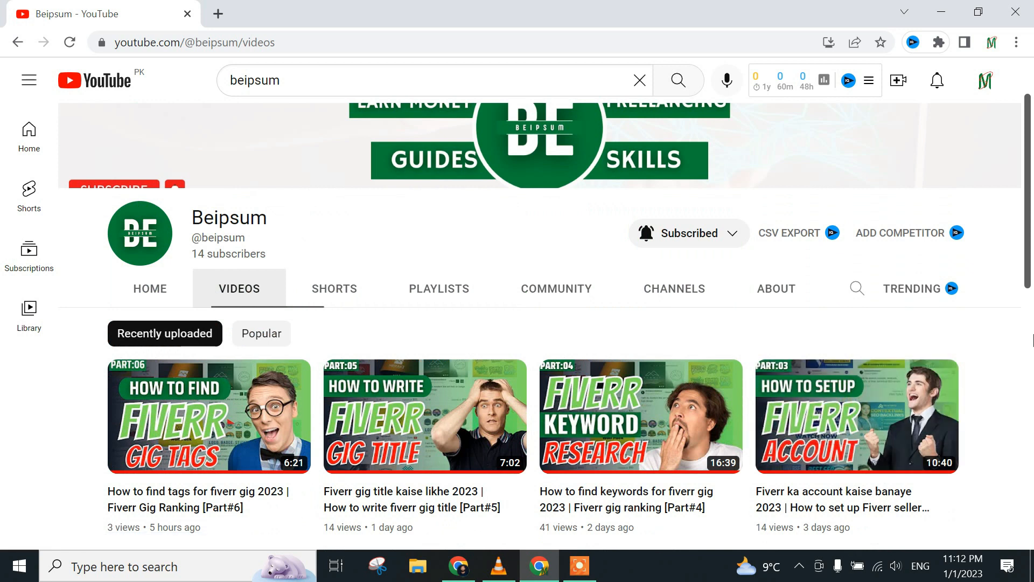
scroll(1013, 366, down, 3)
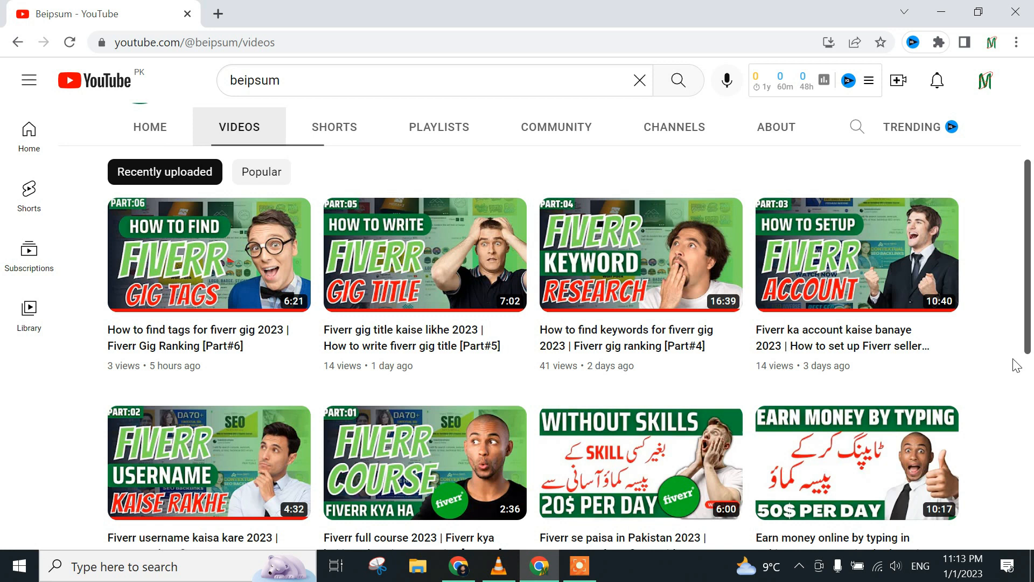
scroll(1016, 371, up, 4)
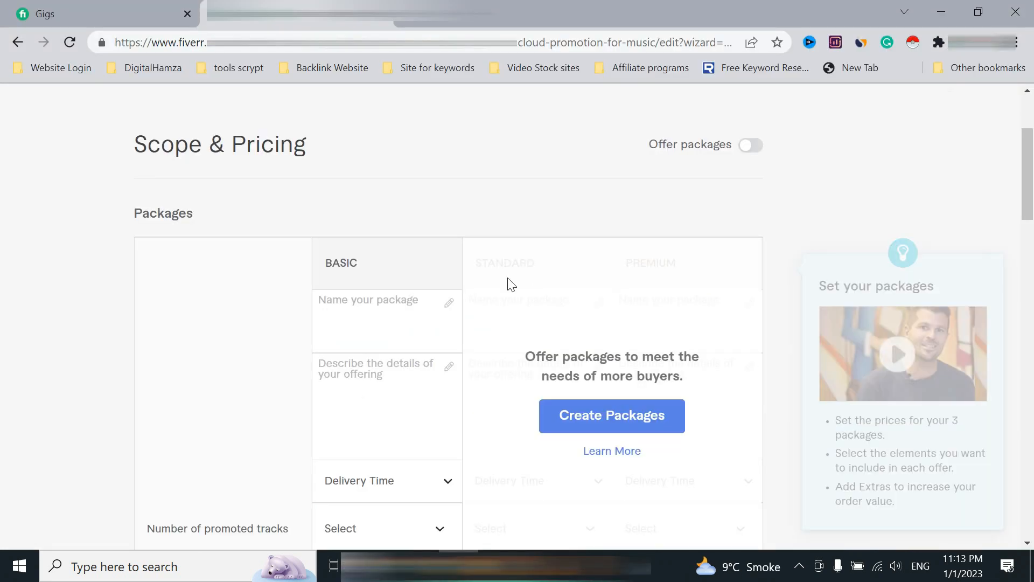
- Review the gig's Scope & Pricing page, from the package table down to the Price and Shutterstock Media rows
scroll(455, 229, up, 2)
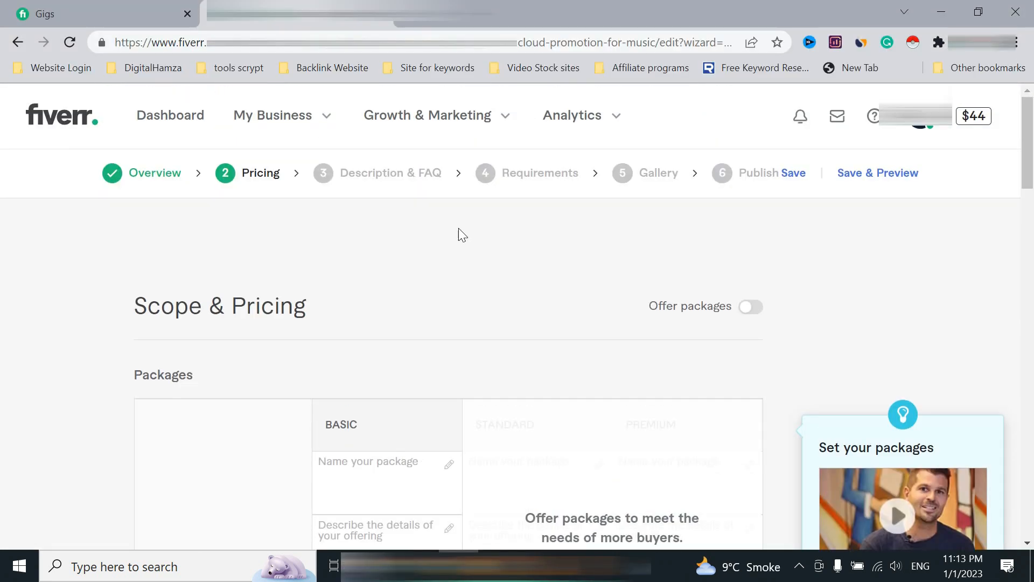
scroll(334, 335, down, 2)
scroll(718, 289, down, 11)
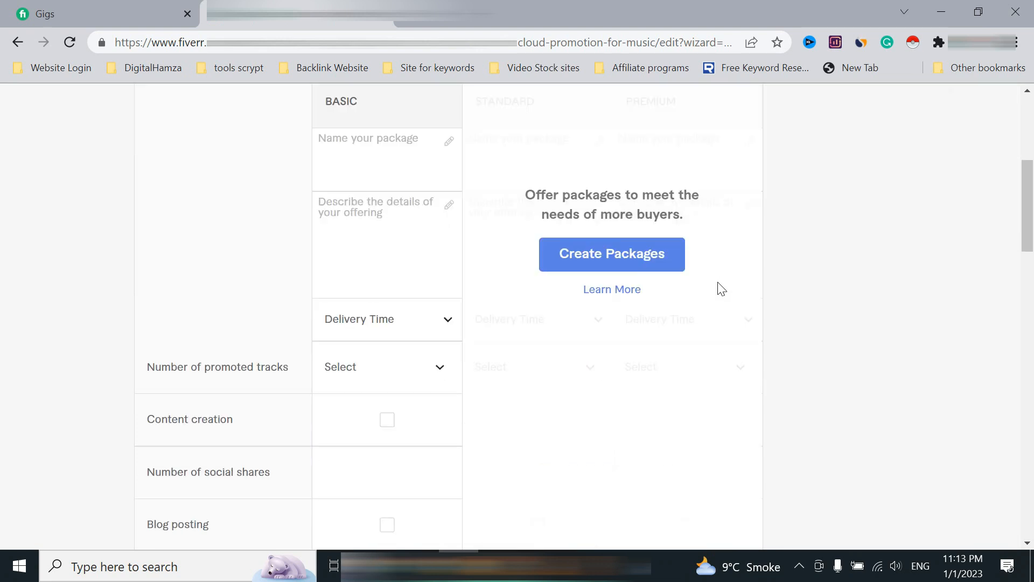
scroll(718, 291, up, 8)
scroll(719, 312, up, 6)
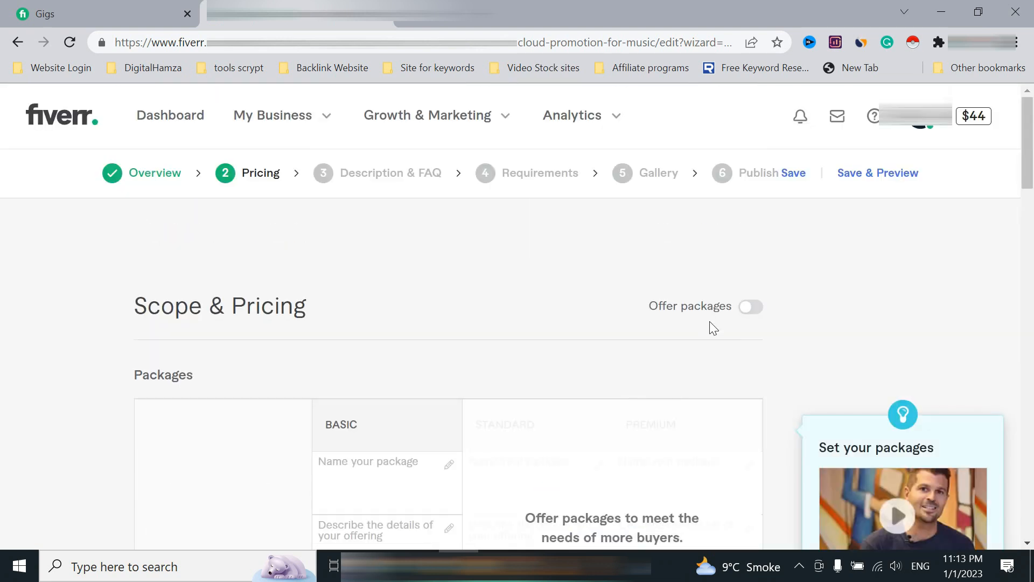
scroll(473, 404, down, 4)
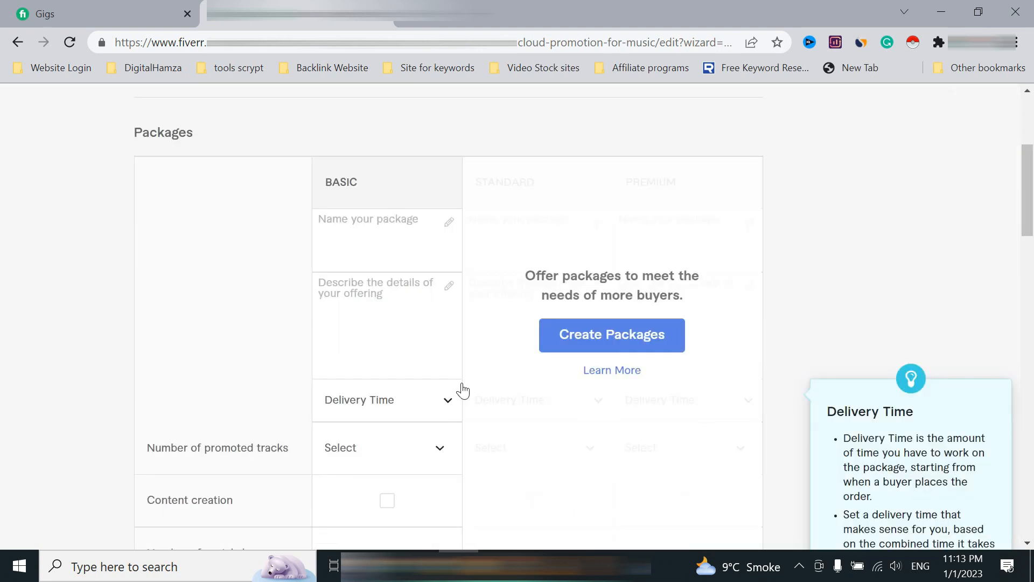
scroll(448, 350, down, 12)
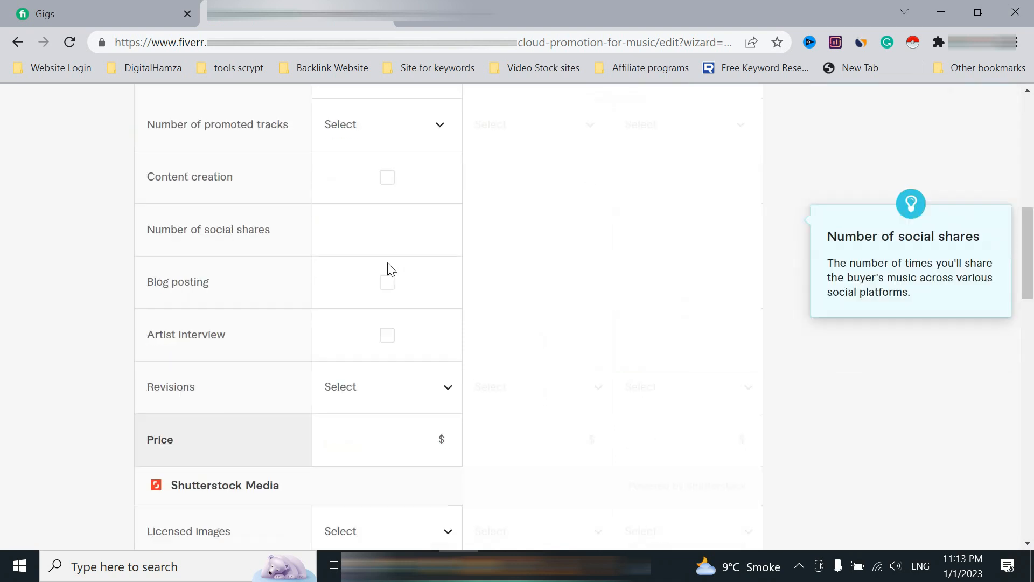
scroll(383, 312, up, 16)
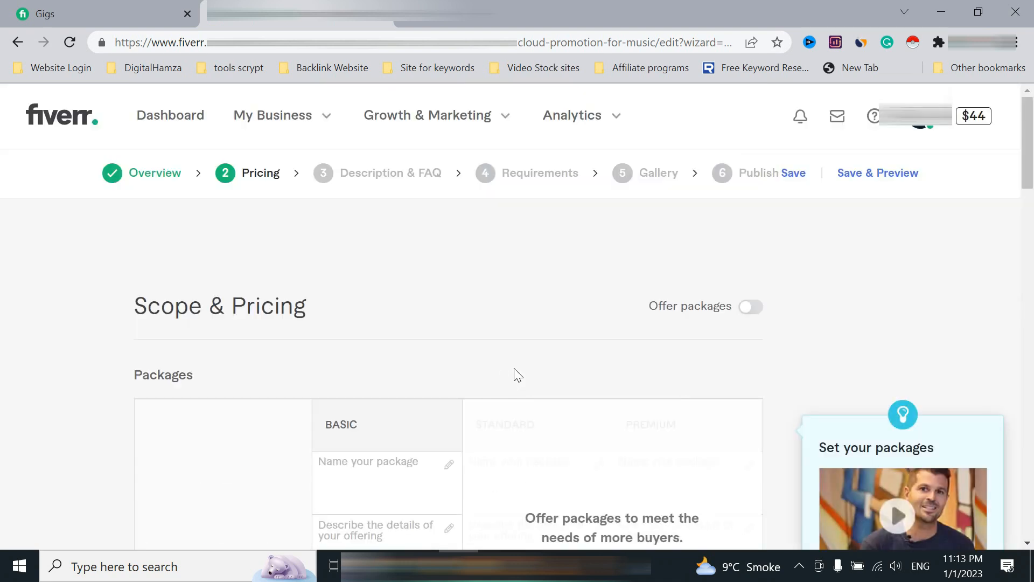
- Turn on Offer packages for the gig and look over the Basic, Standard and Premium columns
scroll(507, 371, down, 3)
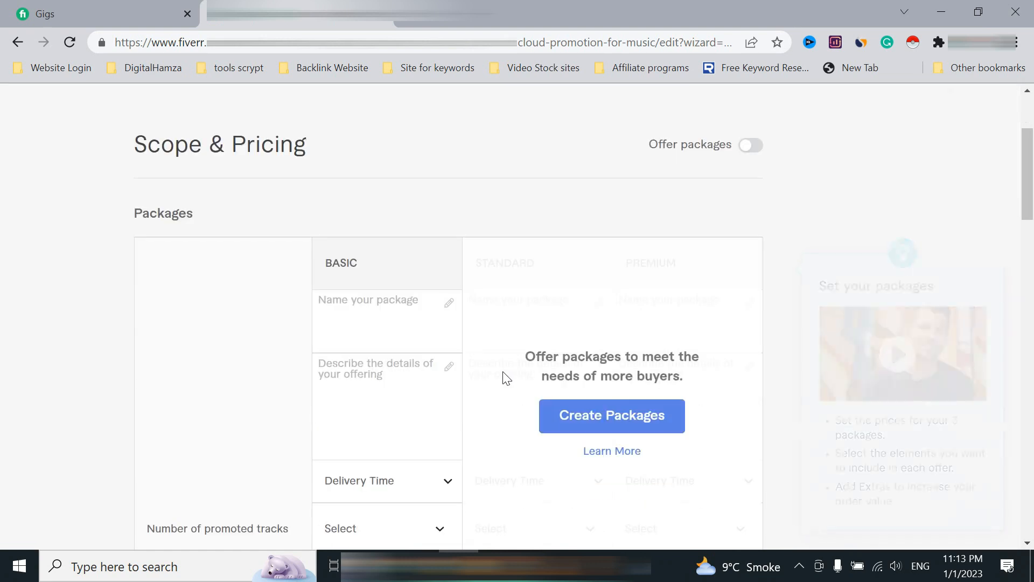
click(752, 145)
click(753, 145)
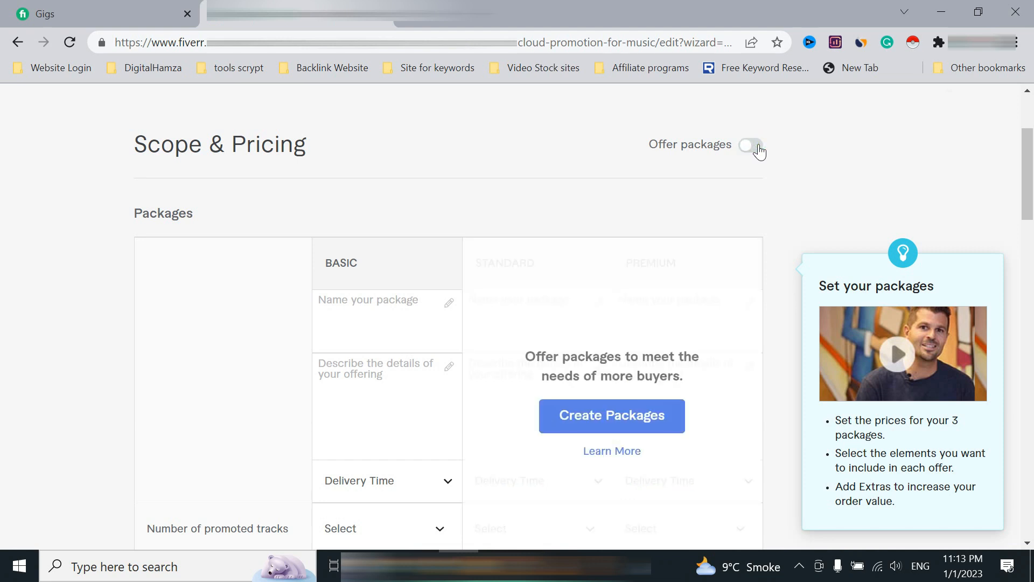
click(757, 146)
scroll(619, 248, down, 6)
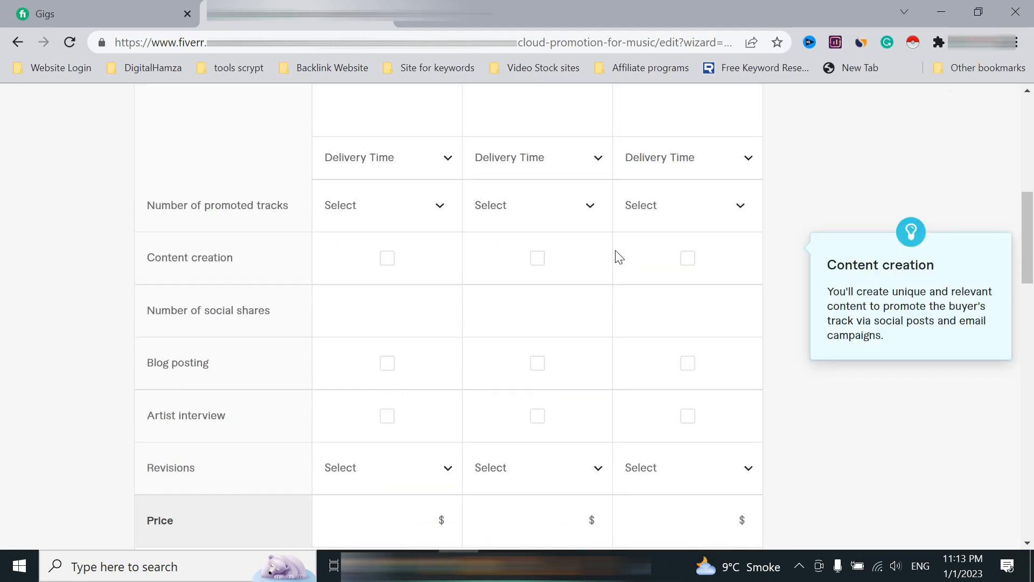
scroll(618, 256, up, 6)
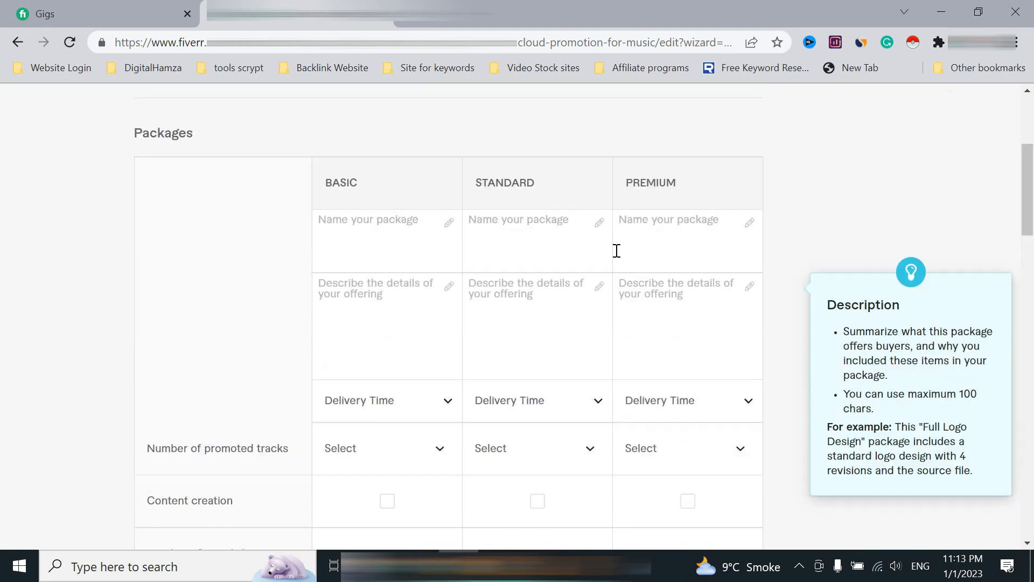
scroll(537, 287, up, 3)
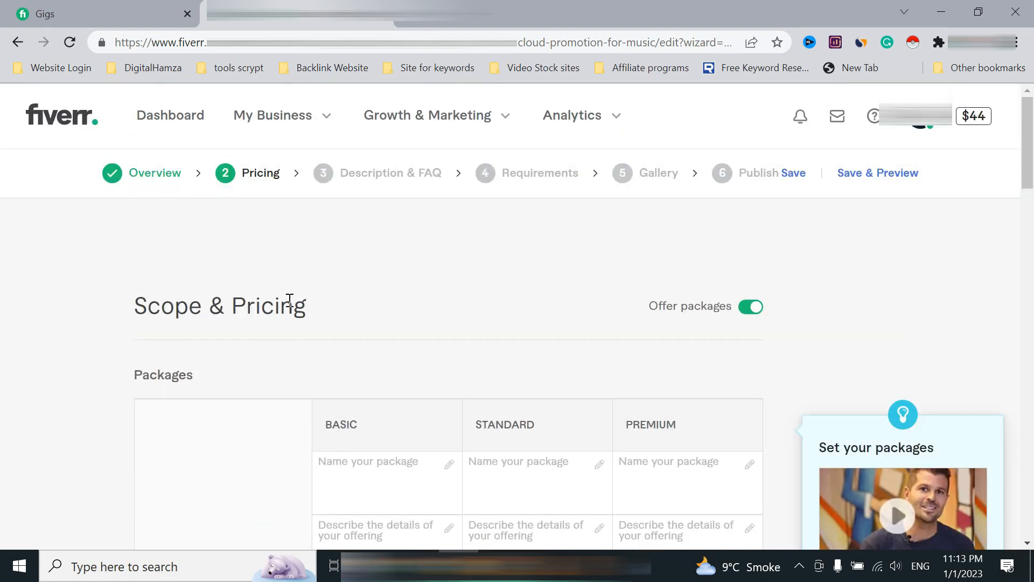
- Switch to the "premium soundcloud promotion" search results and examine the starting prices of the first competing gigs
right_click(50, 119)
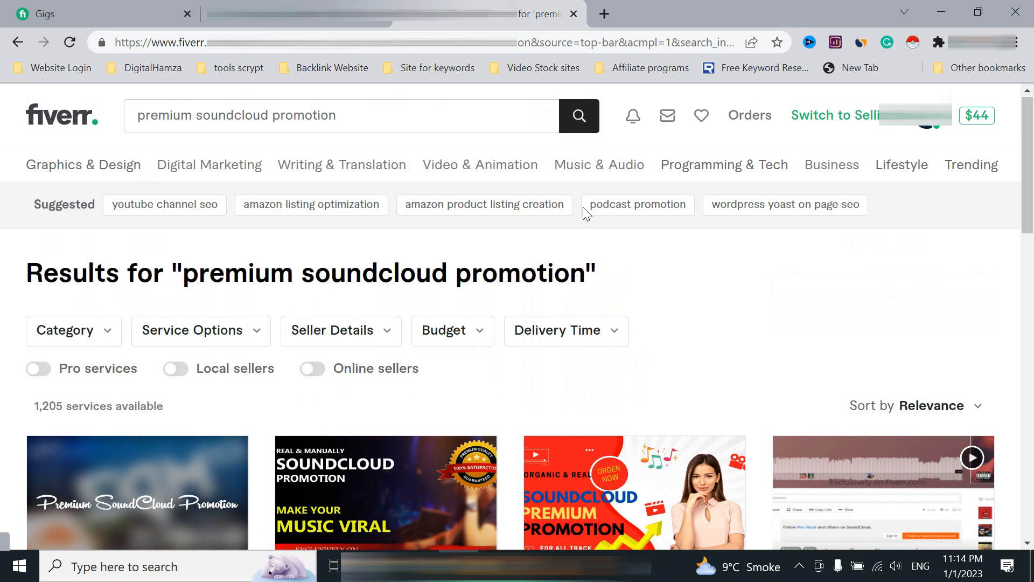
scroll(585, 212, down, 4)
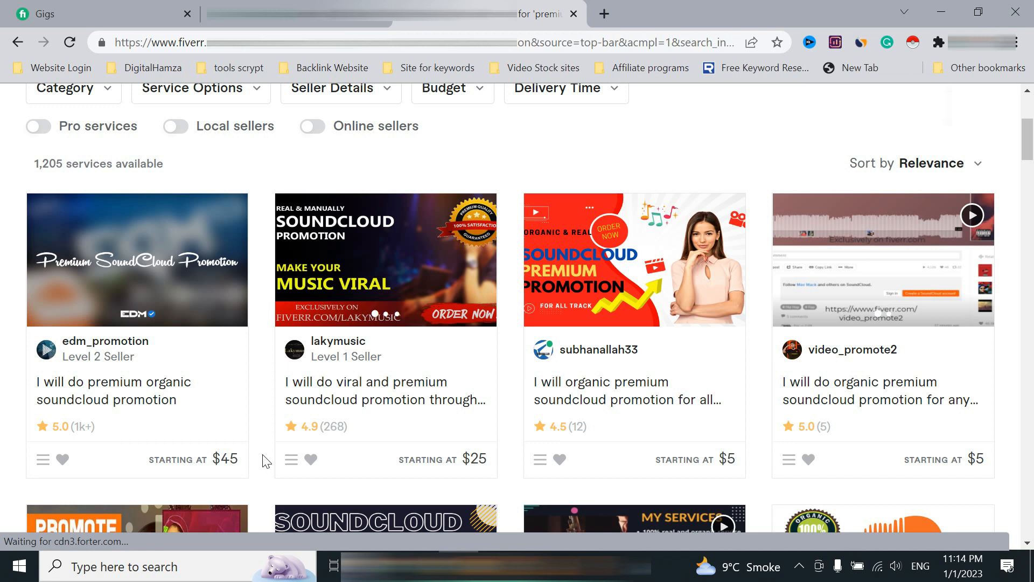
scroll(264, 461, down, 1)
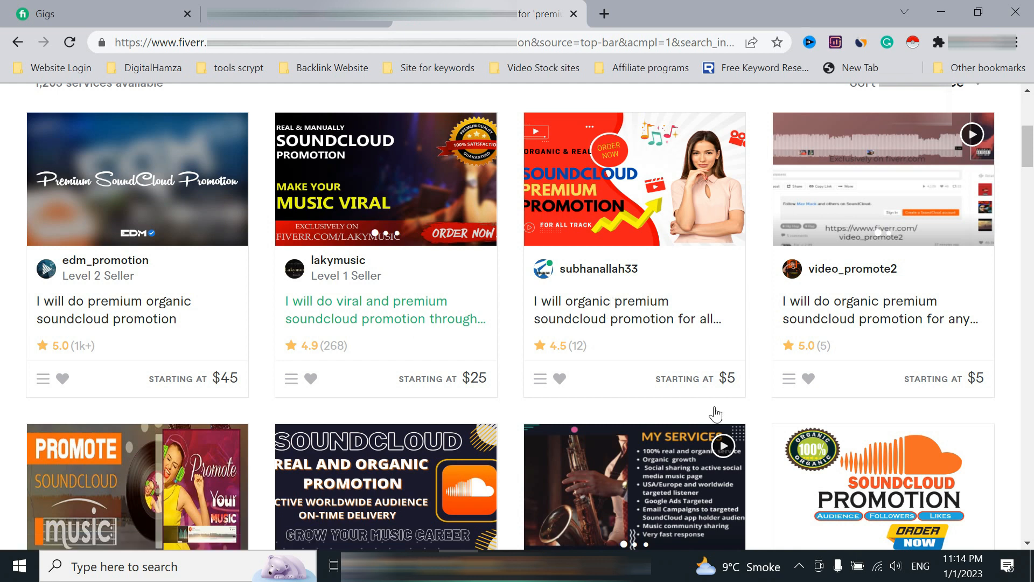
scroll(972, 344, down, 2)
scroll(972, 344, down, 4)
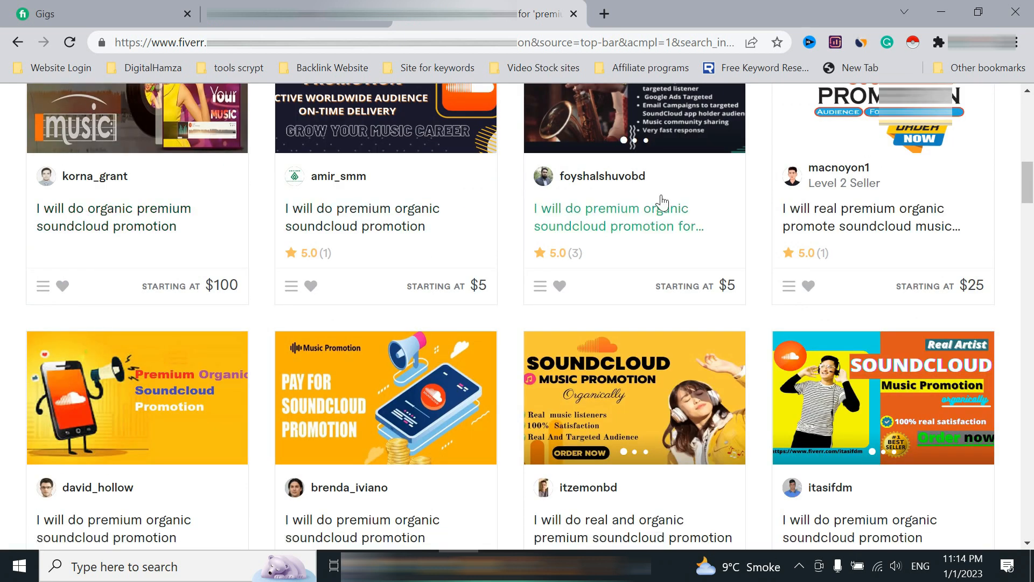
scroll(861, 307, down, 3)
scroll(277, 415, down, 1)
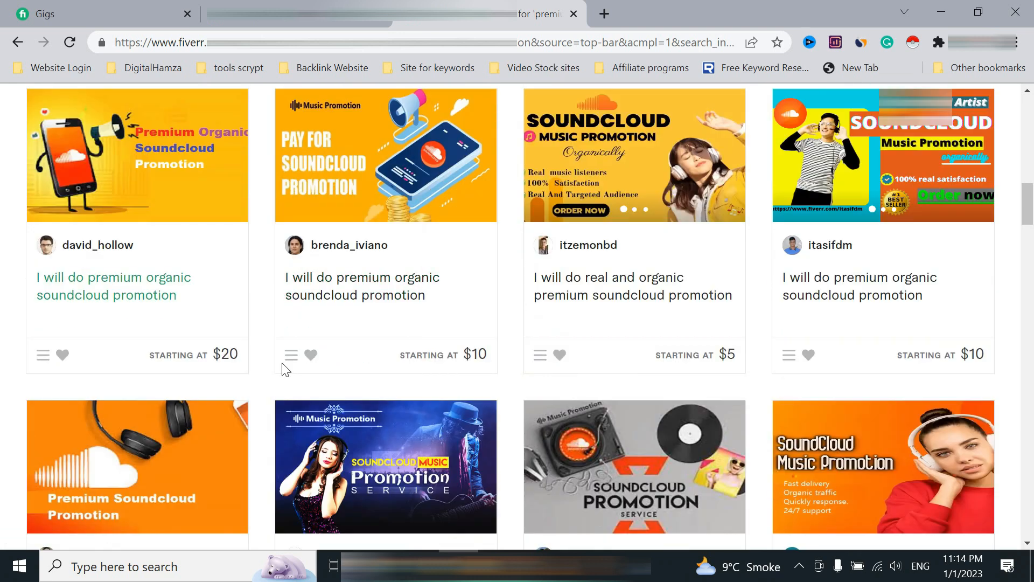
scroll(614, 329, up, 8)
scroll(611, 320, up, 10)
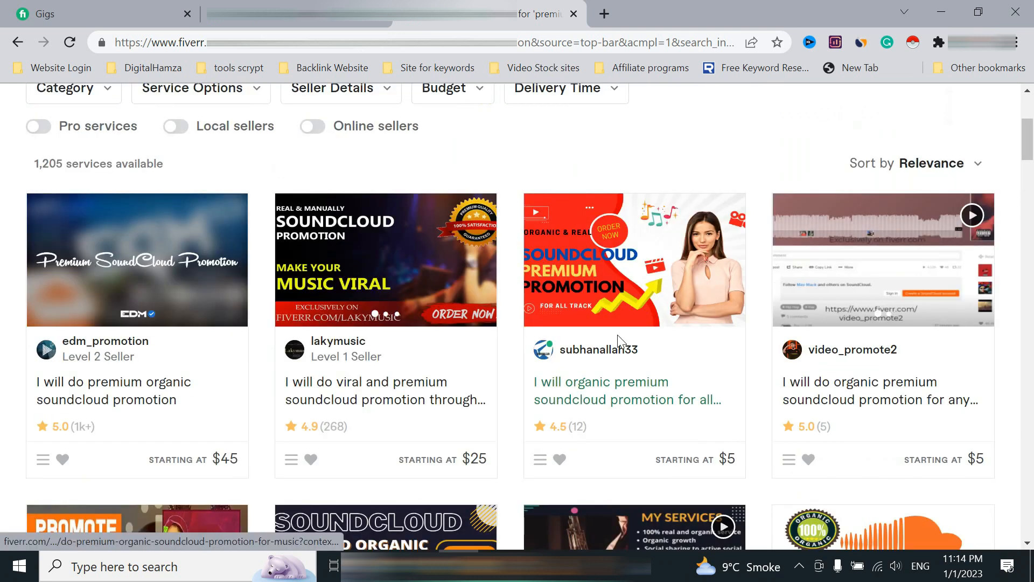
scroll(673, 329, down, 4)
scroll(670, 330, up, 4)
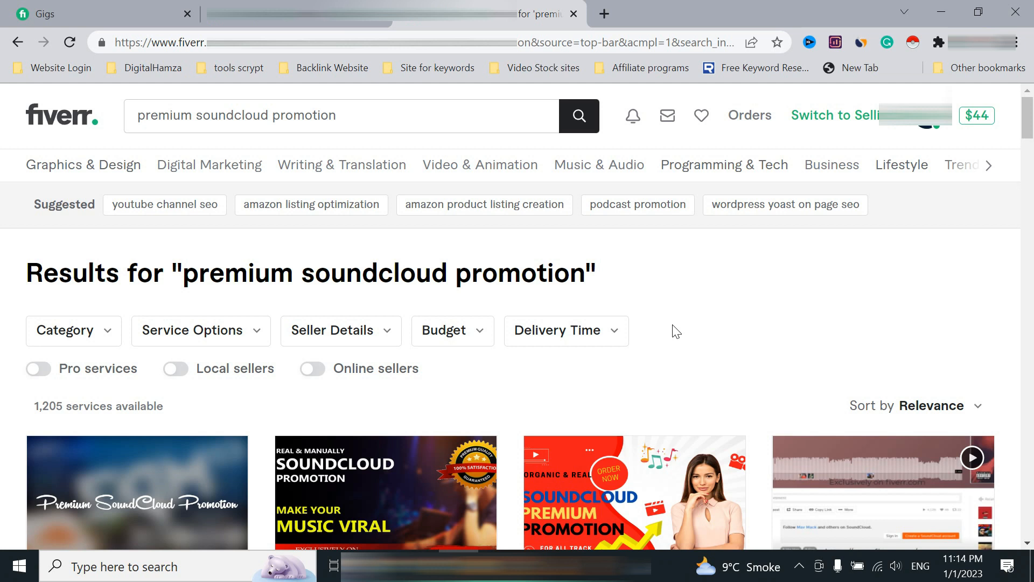
- Compare starting prices further down the results with the prices, ratings and review counts of the top-row gigs
scroll(676, 331, down, 8)
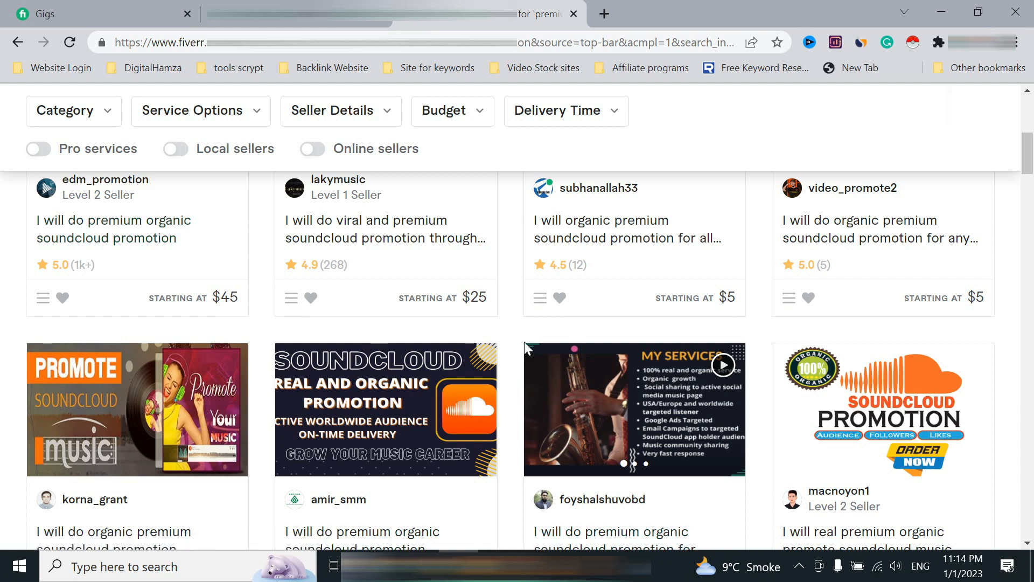
scroll(524, 342, down, 4)
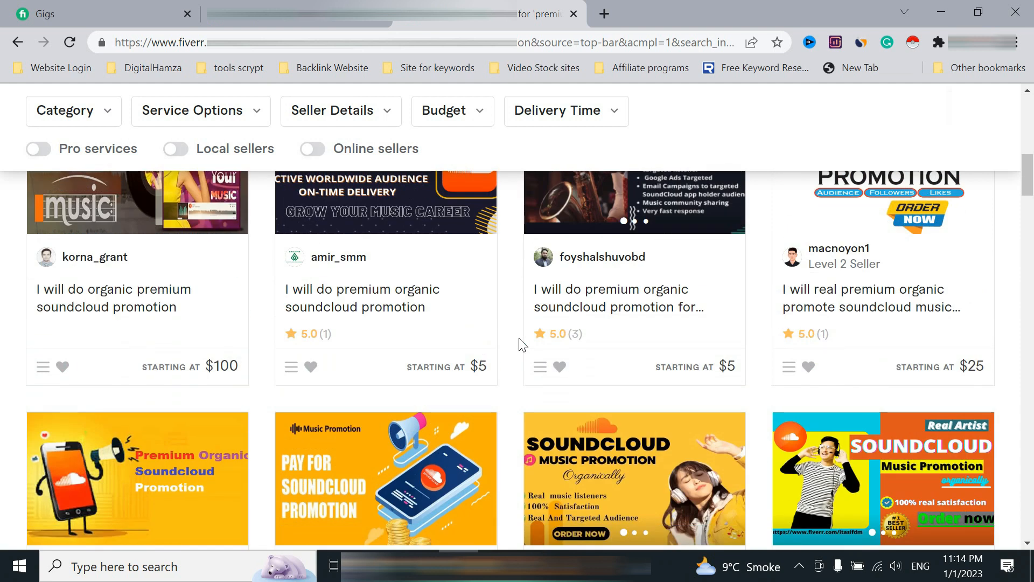
scroll(520, 343, up, 4)
scroll(520, 343, down, 7)
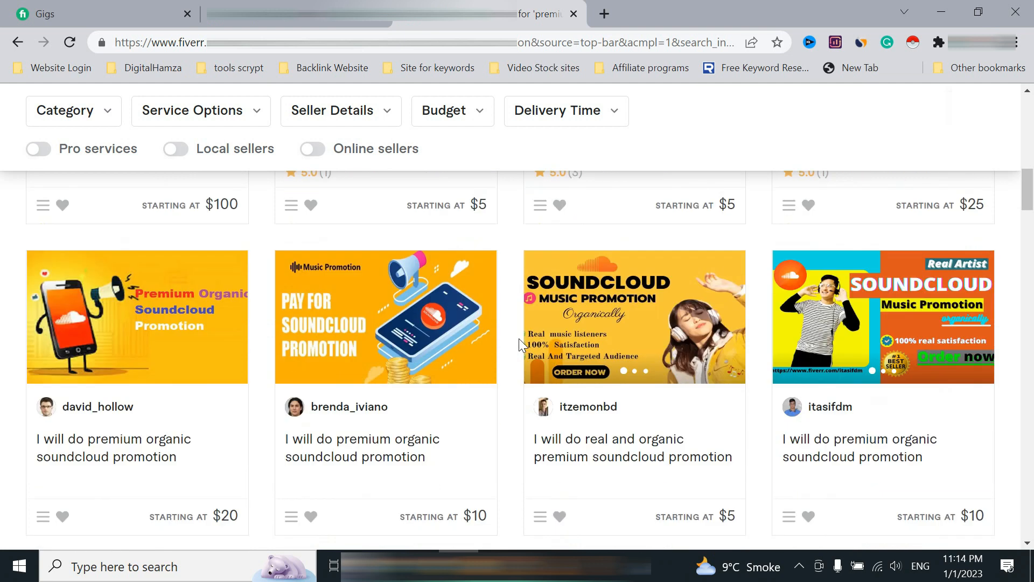
scroll(520, 340, down, 5)
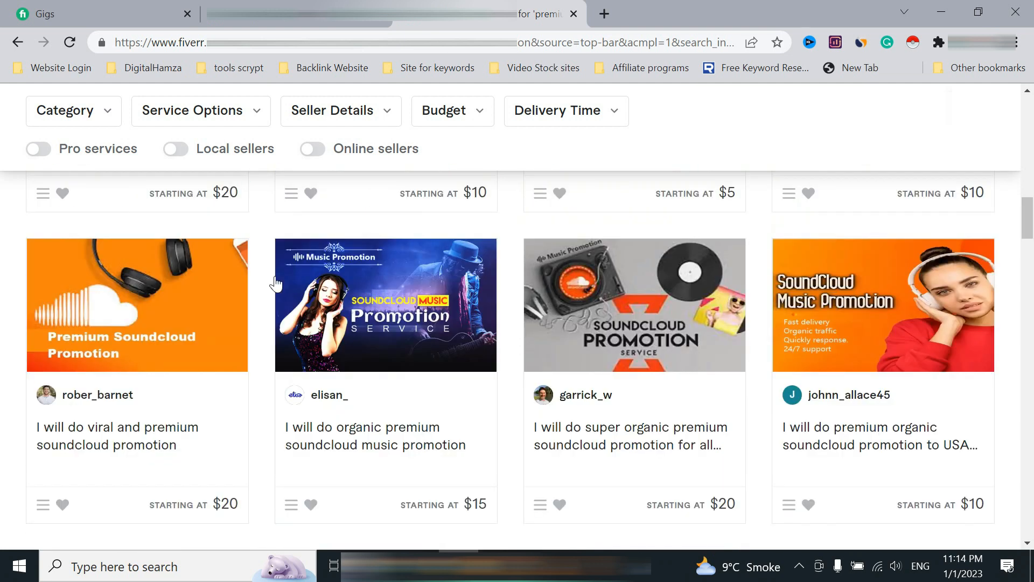
scroll(783, 207, down, 4)
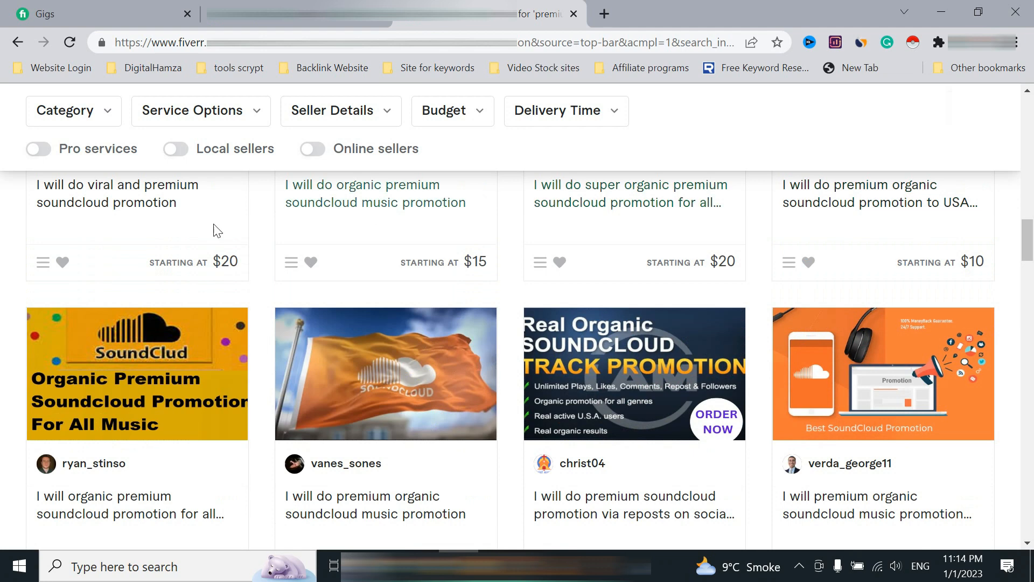
scroll(259, 313, down, 4)
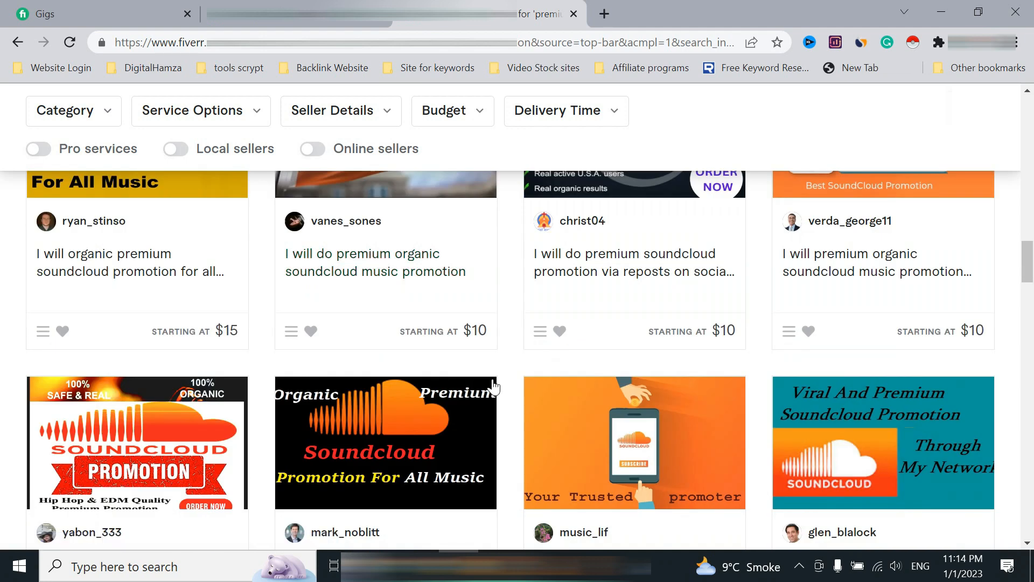
scroll(721, 355, up, 20)
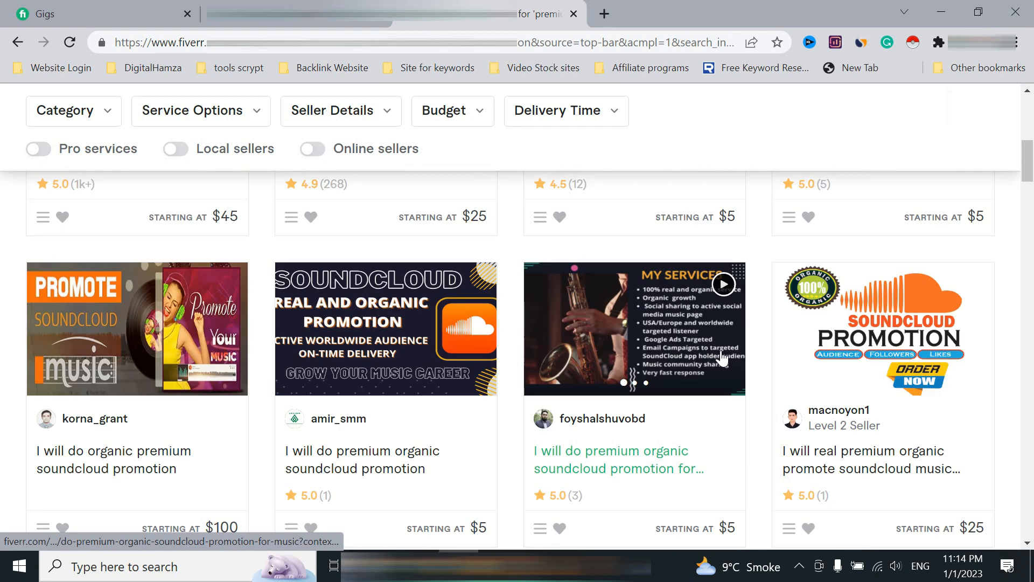
scroll(719, 350, up, 3)
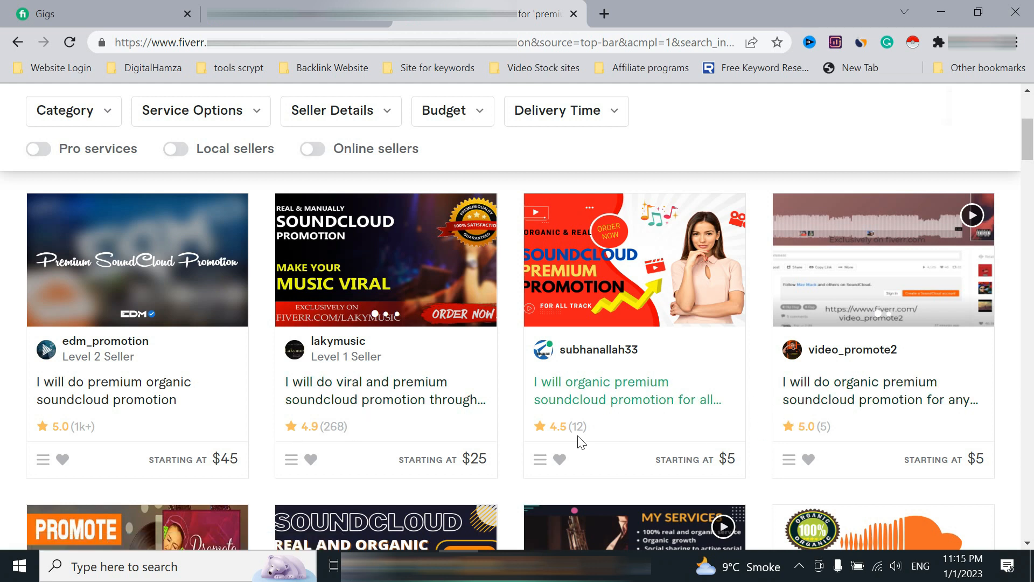
drag(587, 429, 593, 431)
click(751, 413)
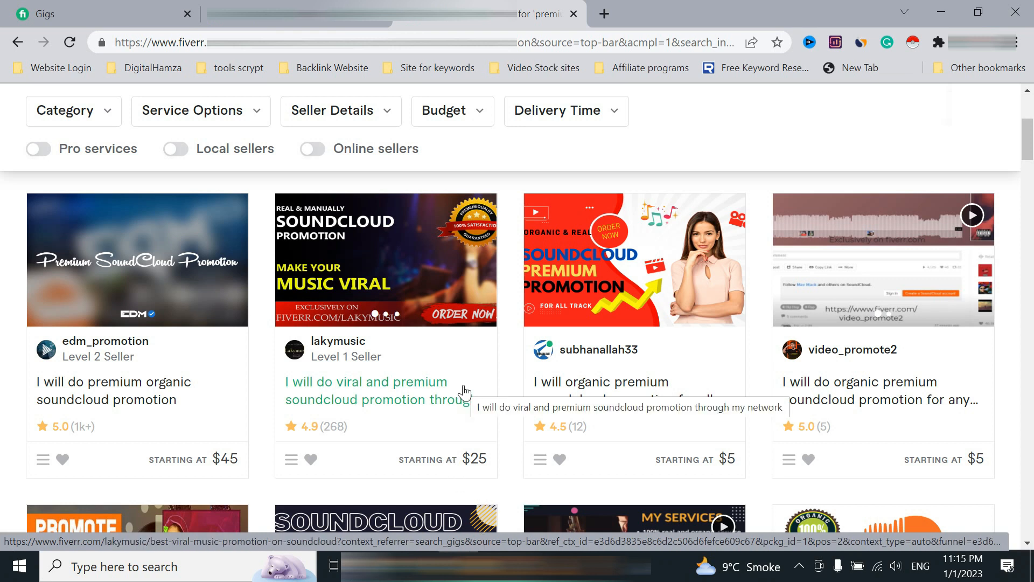
- Open the gig "I will do viral and premium soundcloud promotion through my network" and view its Basic package
scroll(468, 410, up, 1)
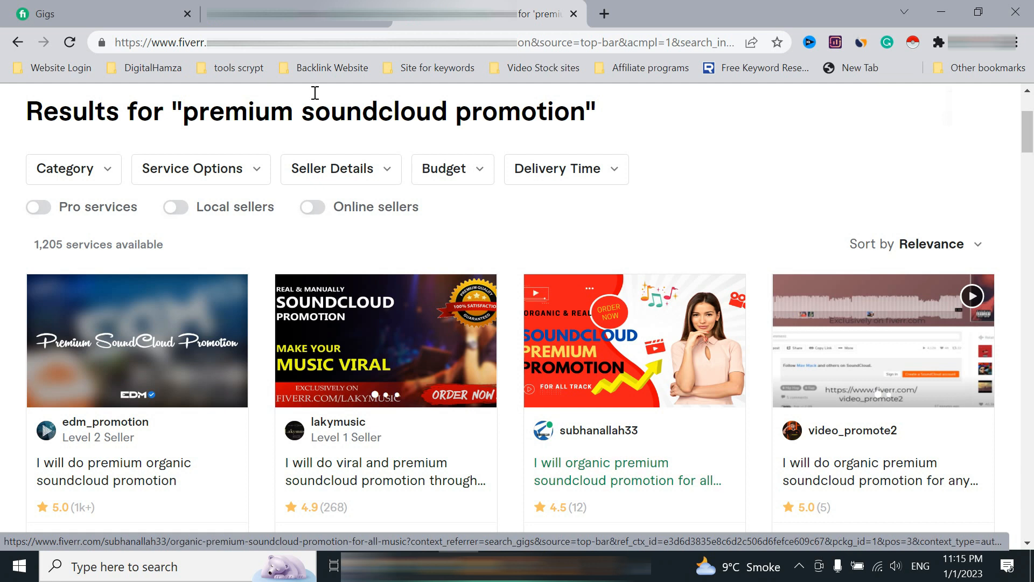
scroll(506, 291, down, 3)
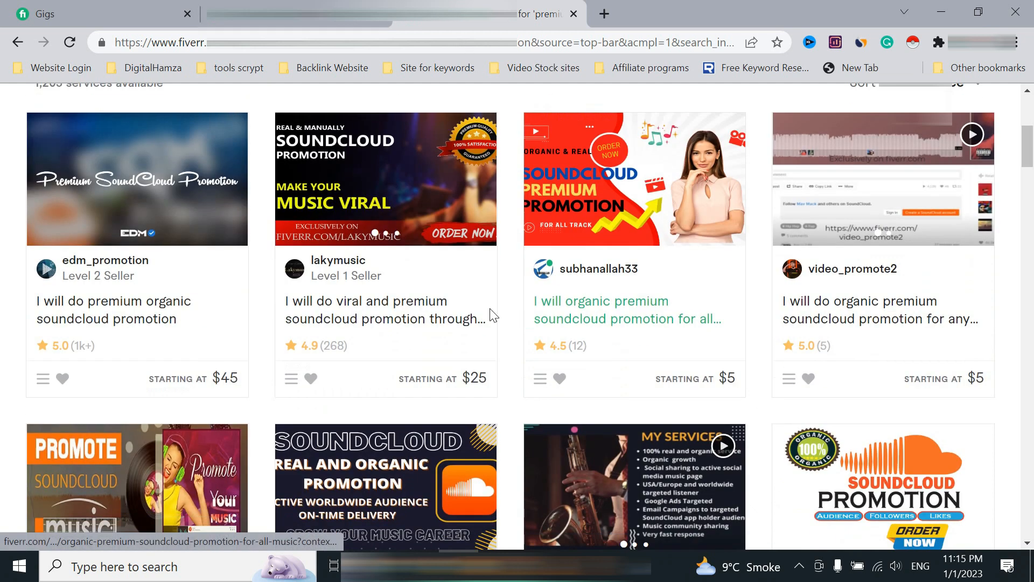
click(387, 303)
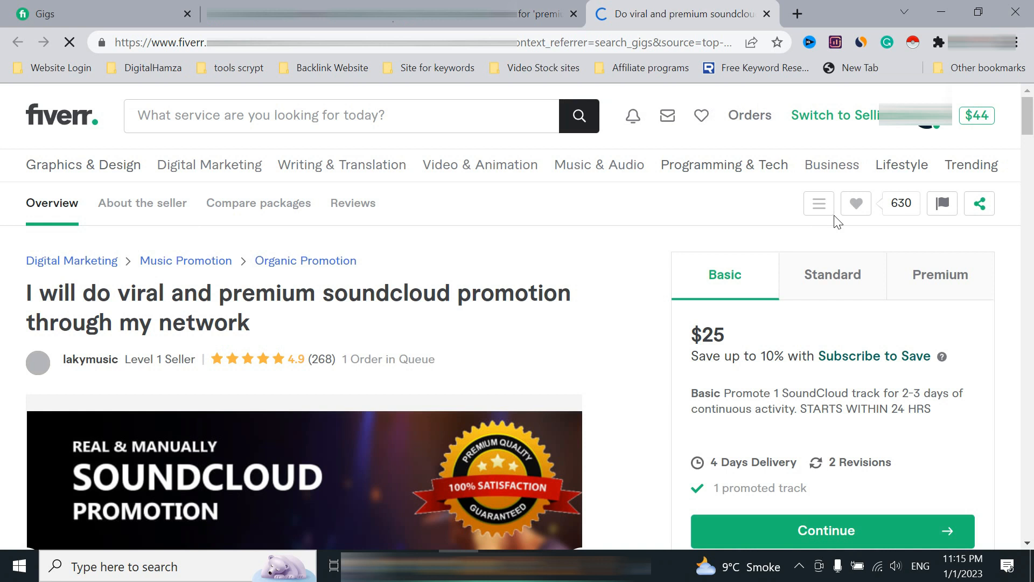
scroll(738, 289, down, 3)
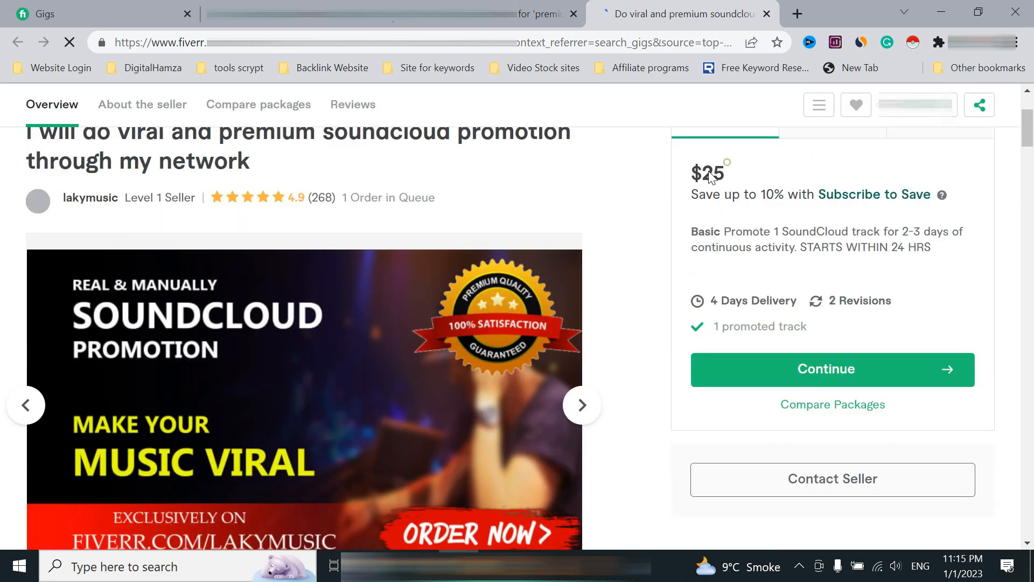
- Read the competing gig's Basic price and description, and check the promotion duration offered in its Standard package
drag(691, 171, 709, 191)
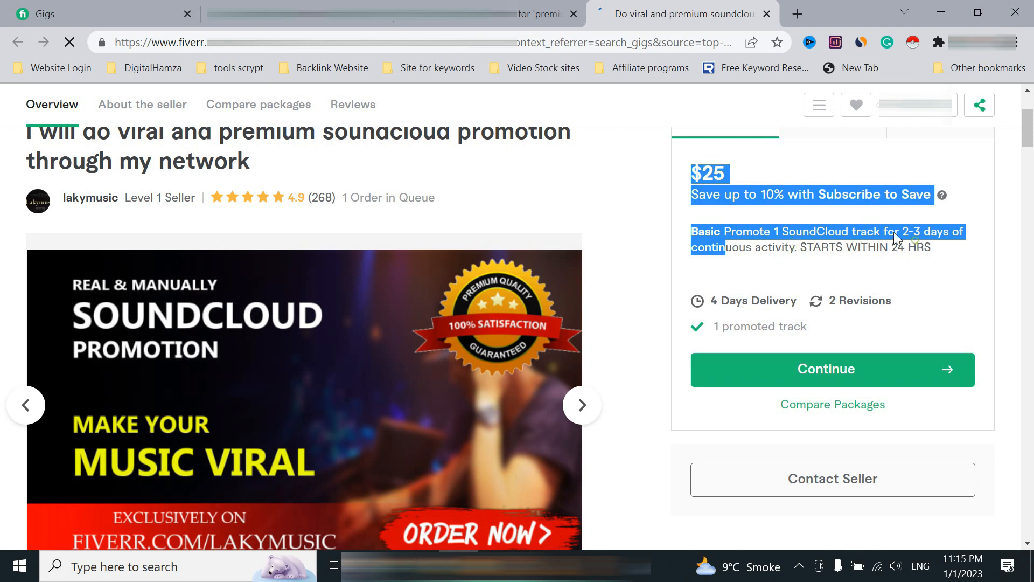
click(910, 237)
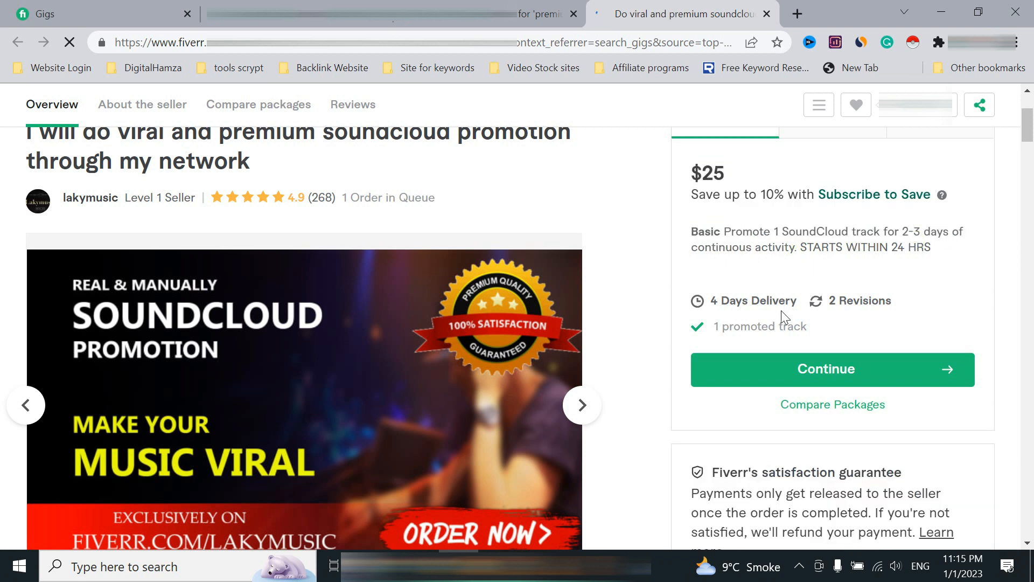
scroll(792, 242, up, 2)
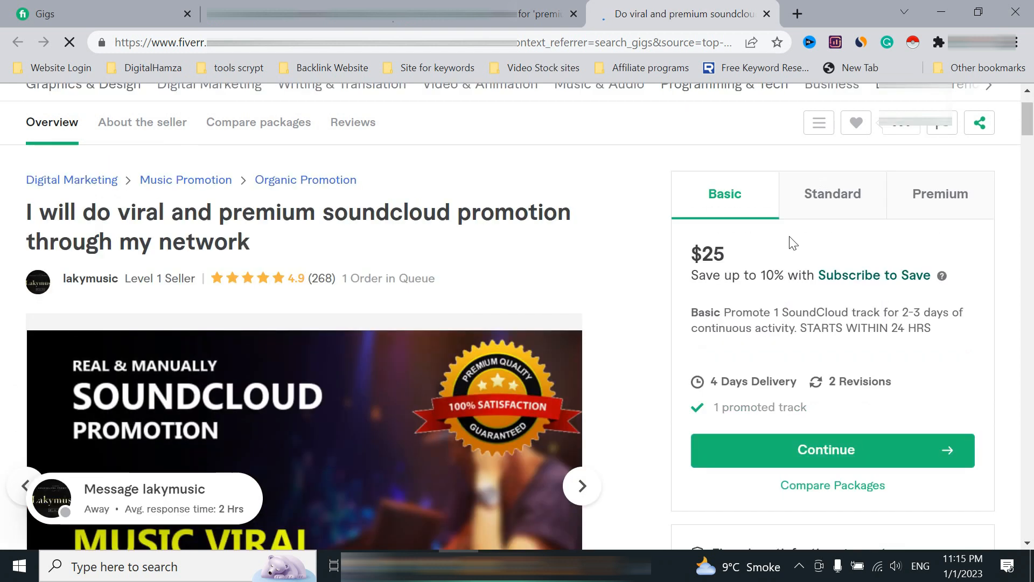
click(842, 198)
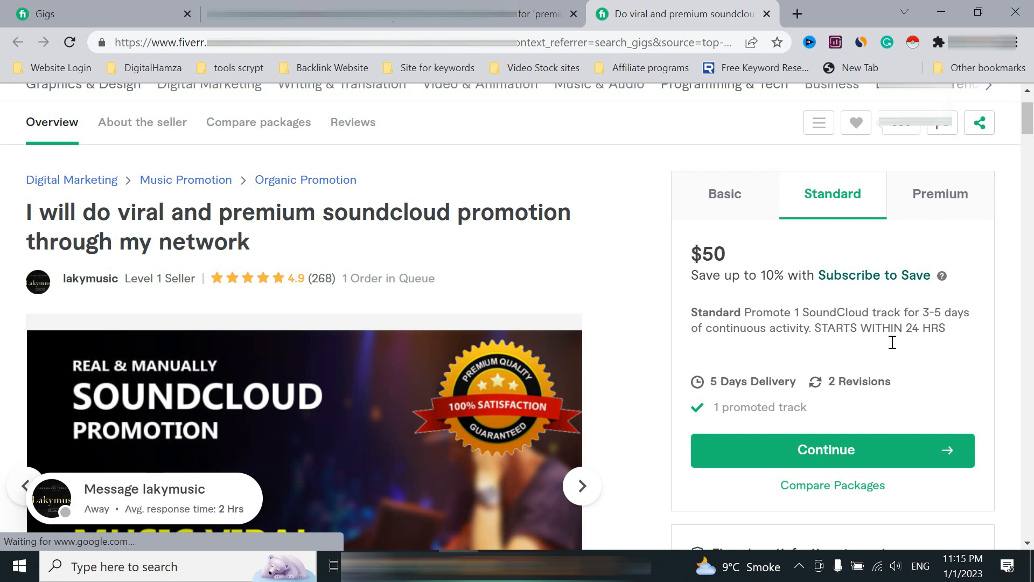
drag(919, 311, 934, 312)
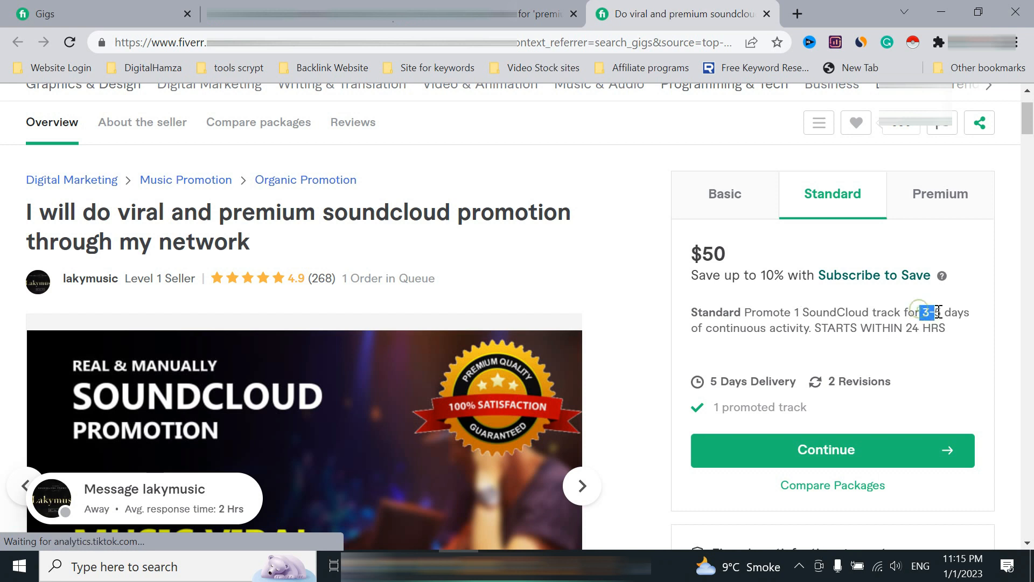
- Check the Premium package's price, track count and promotion duration, and the category path of the competing gig
click(951, 199)
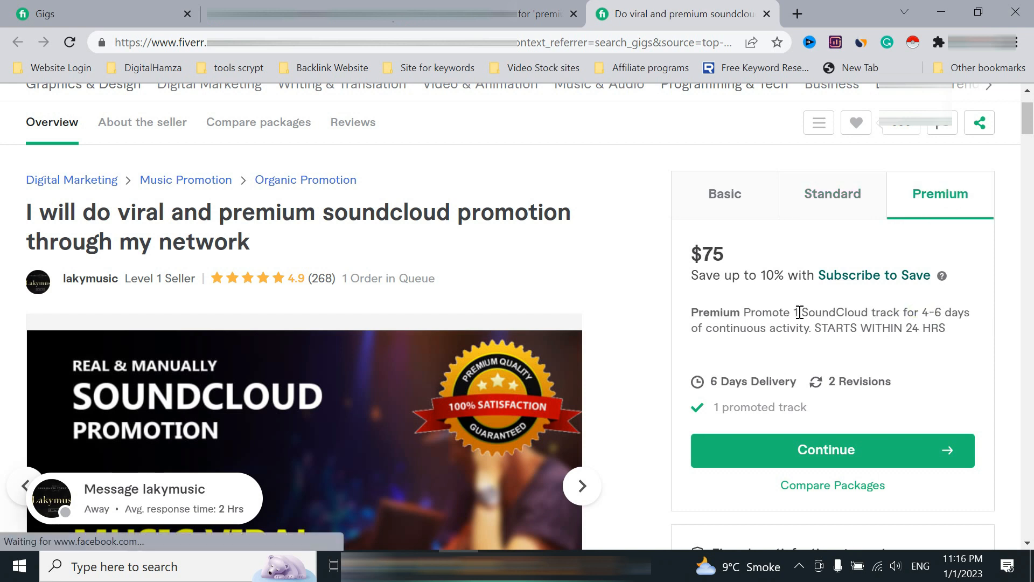
drag(794, 313, 816, 312)
click(767, 312)
drag(922, 312, 947, 313)
click(526, 305)
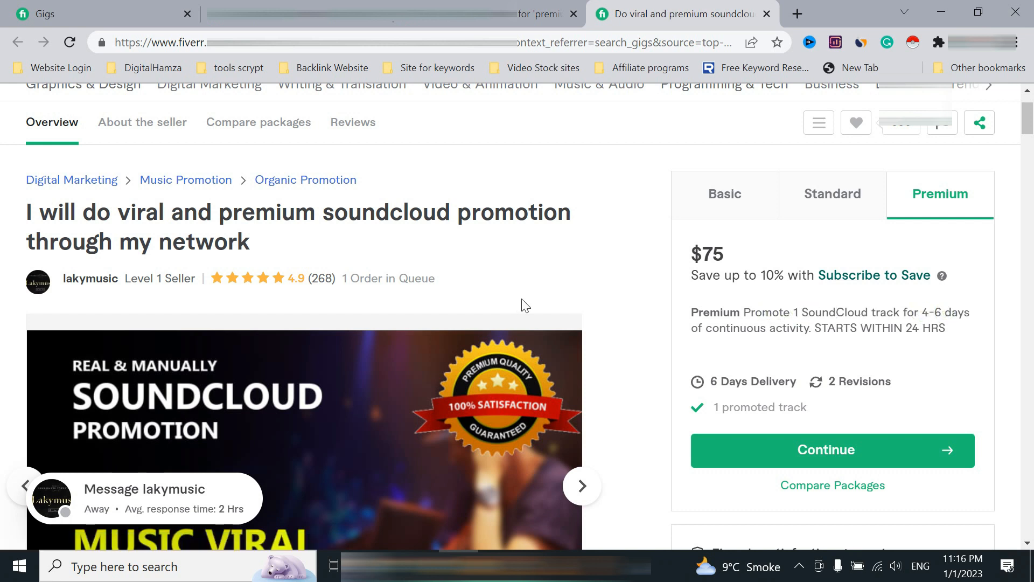
drag(403, 177, 14, 166)
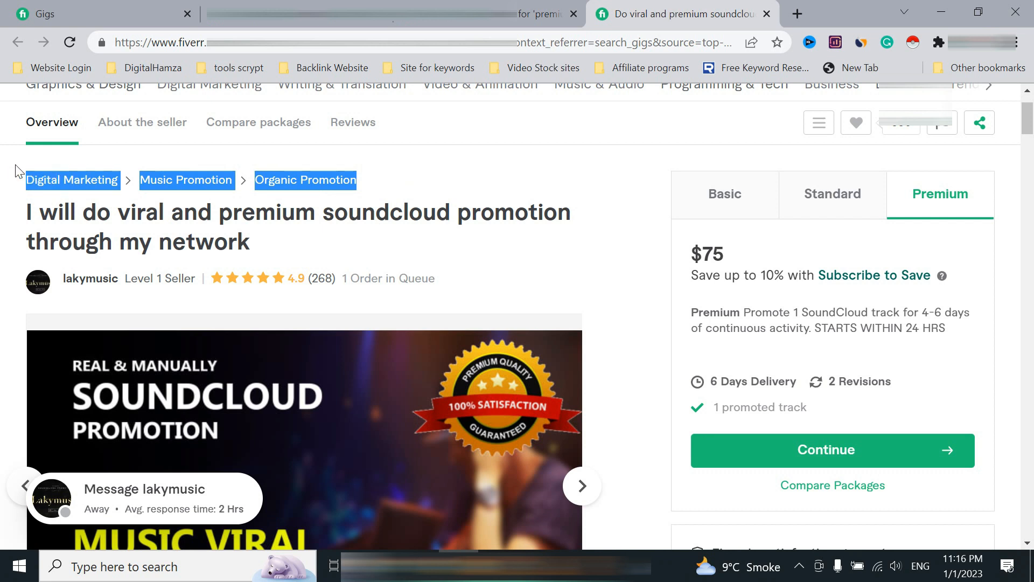
- Revisit the search results and own gig form, and compare the competing gig's Basic, Standard and Premium prices
click(538, 6)
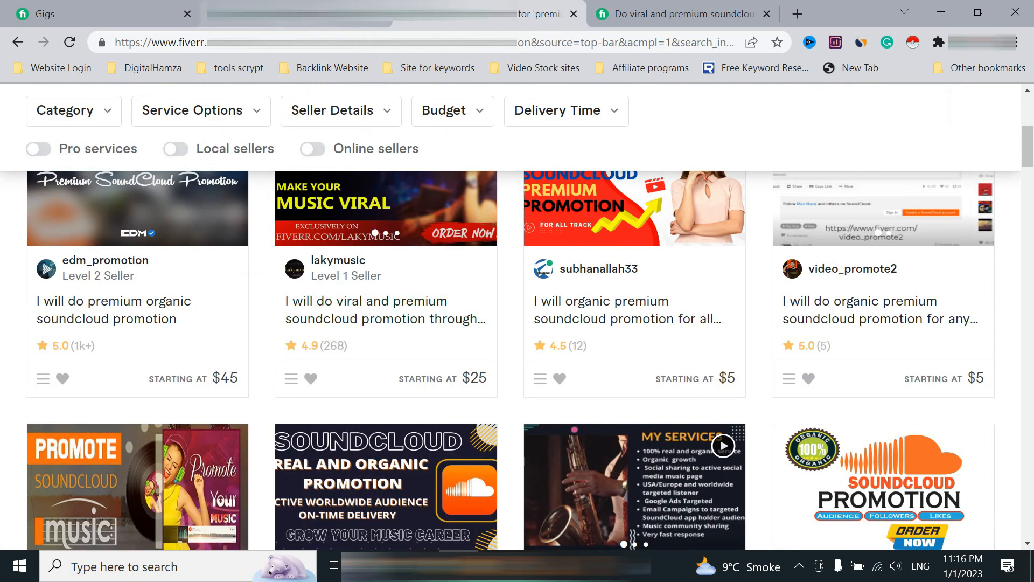
click(295, 19)
scroll(372, 286, down, 2)
click(658, 6)
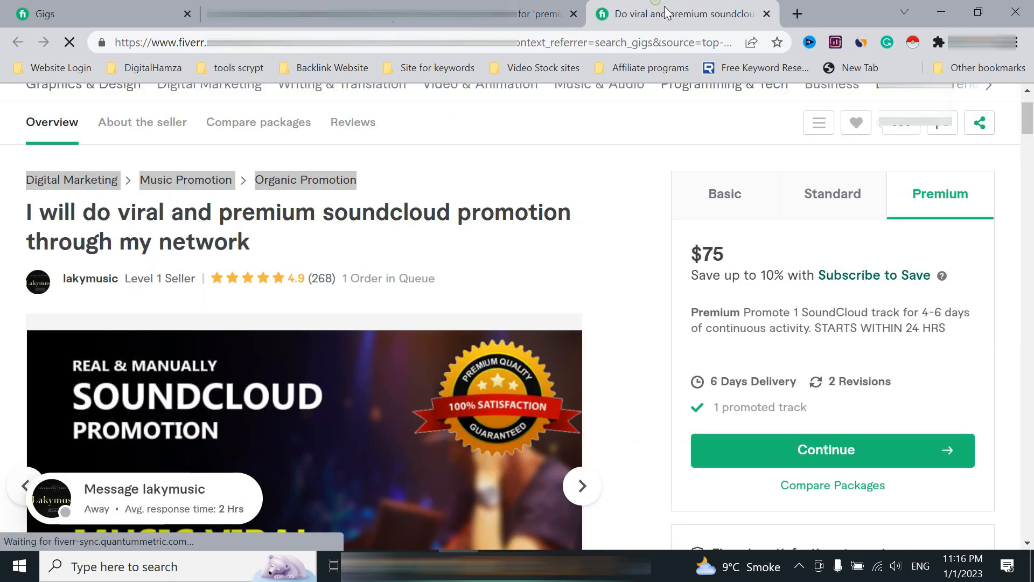
click(727, 196)
drag(734, 251, 685, 255)
click(825, 195)
drag(750, 250, 687, 258)
click(905, 236)
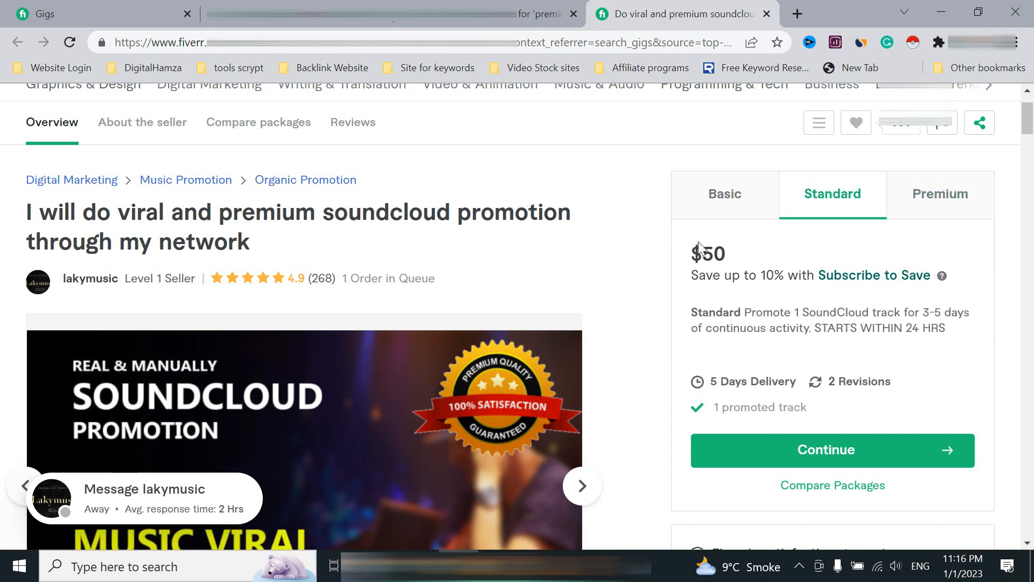
click(938, 194)
- Examine the Compare Packages table of the competing gig for the prices and contents of its three packages
scroll(730, 292, down, 7)
scroll(734, 299, down, 15)
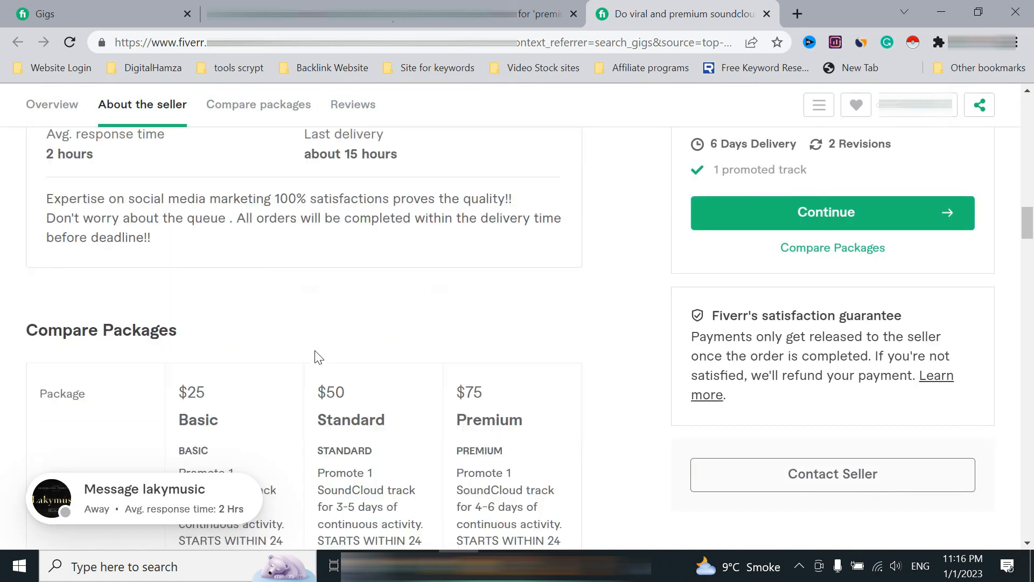
double_click(225, 250)
double_click(376, 249)
click(331, 221)
double_click(481, 251)
drag(454, 232, 164, 242)
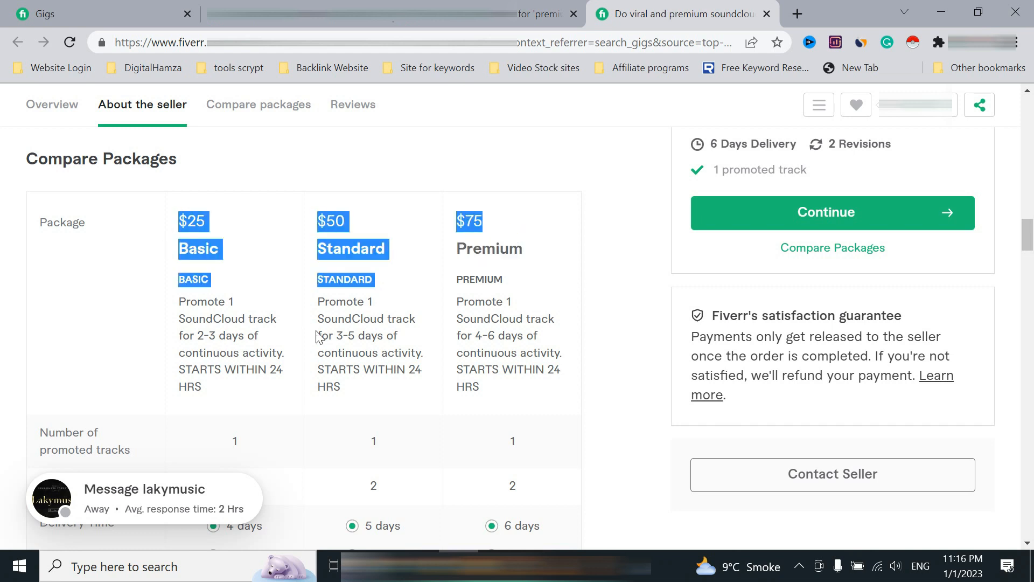
click(318, 335)
- Return to the own gig's Scope & Pricing form and name the Basic package Silver, Standard Gold and Premium Diamond
key(ctrl+shift+Tab)
key(ctrl+shift+Tab)
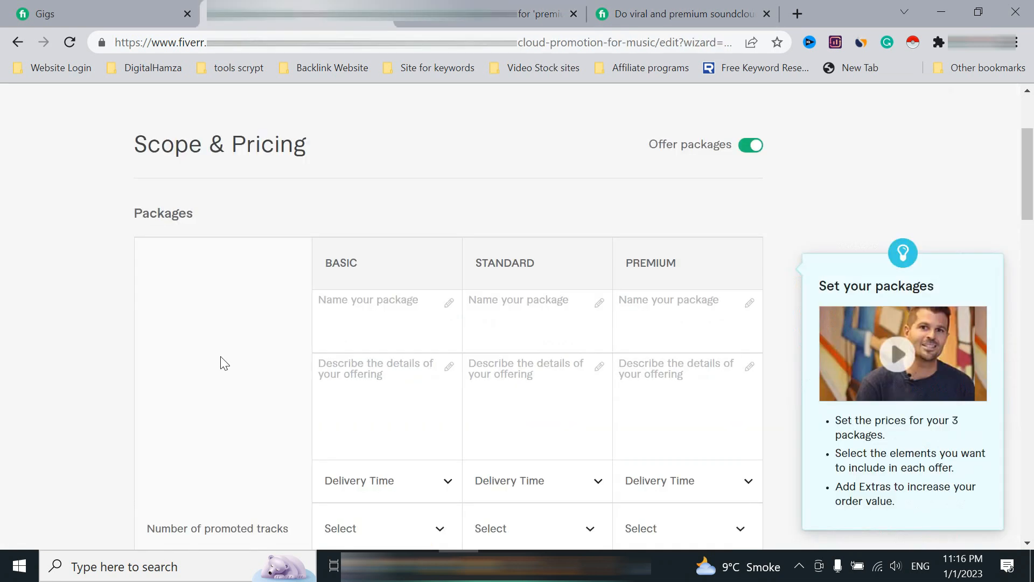
key(ctrl+shift+Tab)
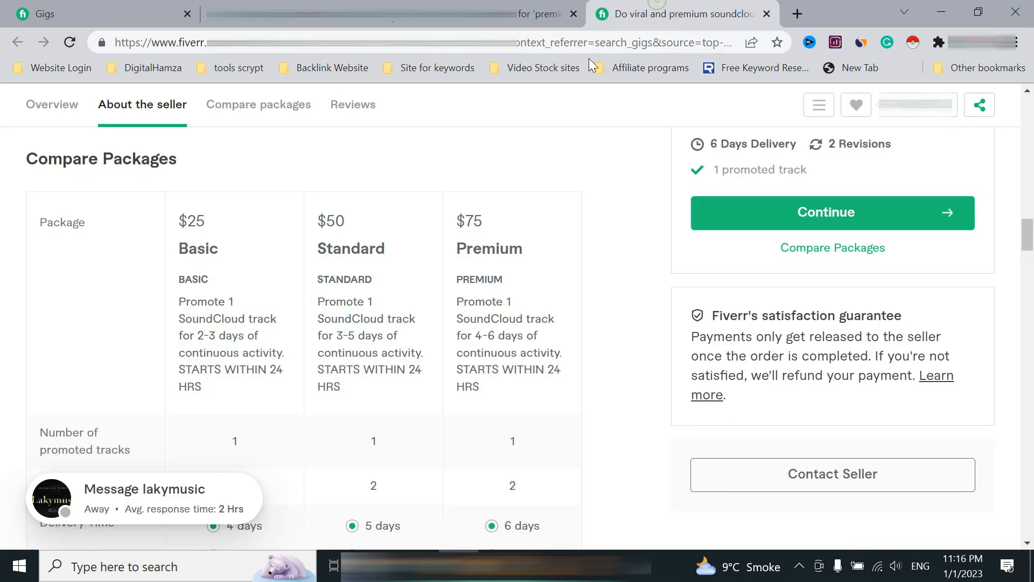
scroll(777, 348, up, 5)
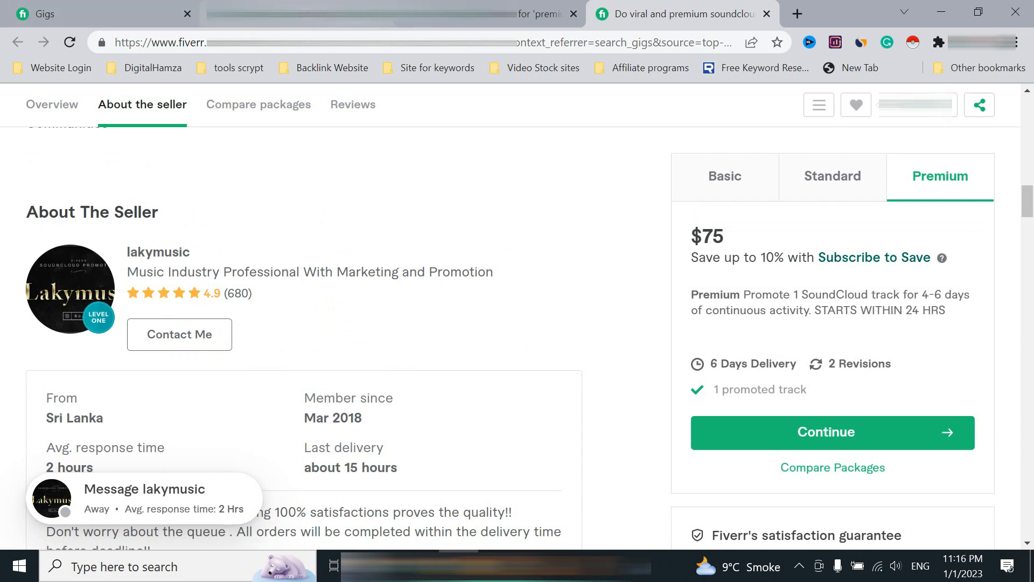
key(ctrl+Tab)
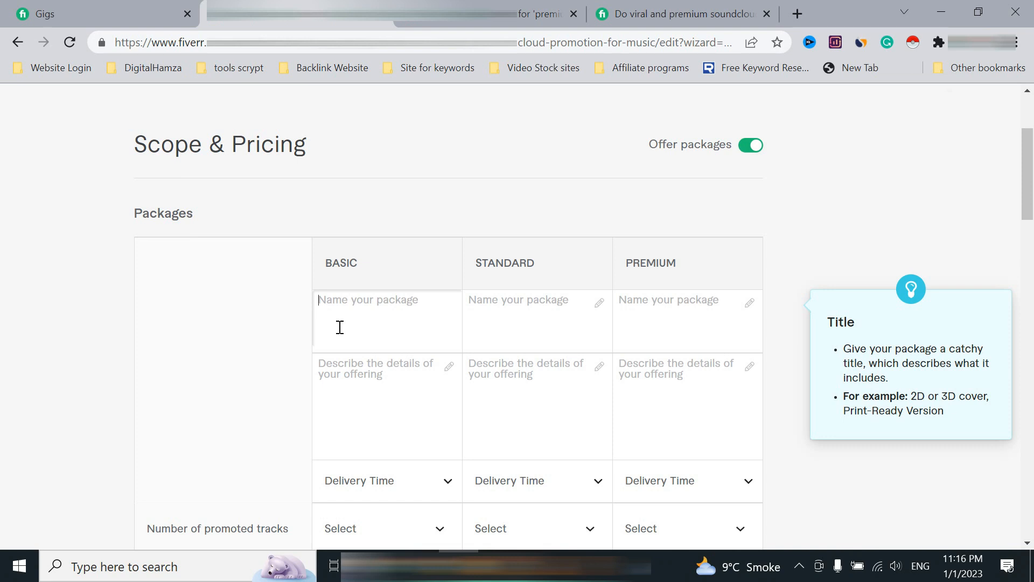
scroll(387, 345, down, 2)
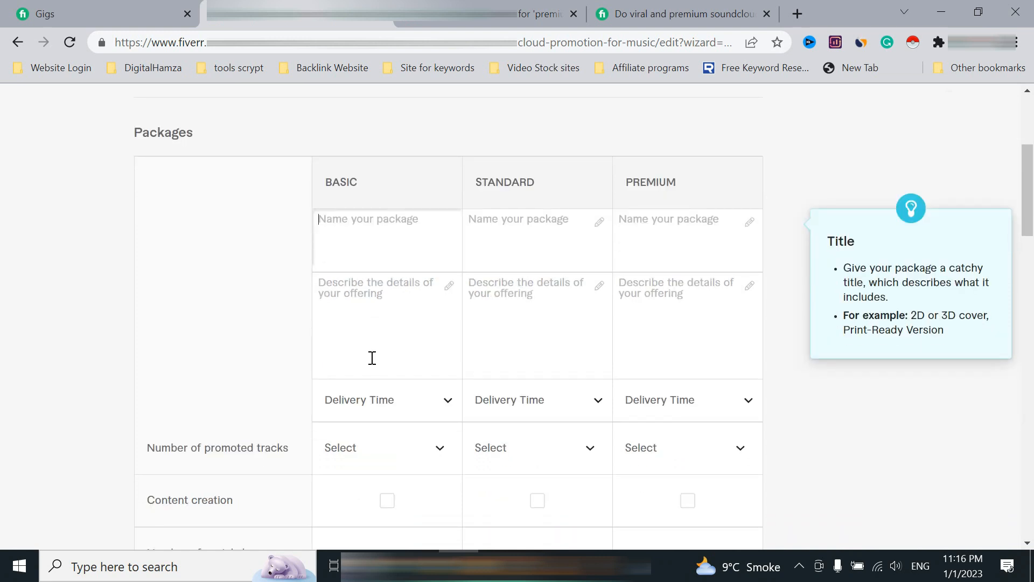
scroll(372, 357, up, 2)
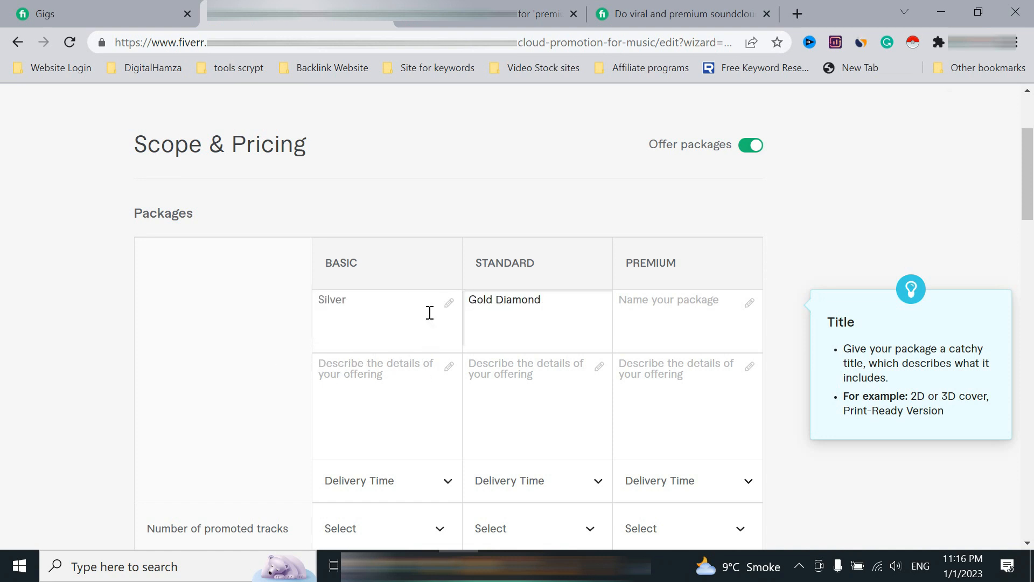
double_click(526, 299)
key(BackSpace)
click(675, 312)
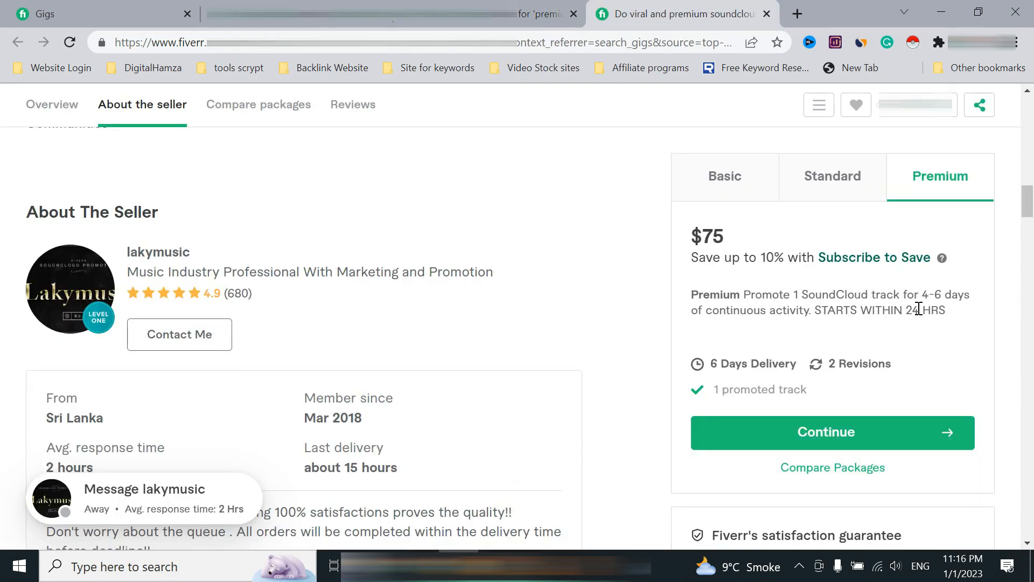
- Check the promotion duration in the competing gig's Basic package and return to the own gig's package form
click(742, 187)
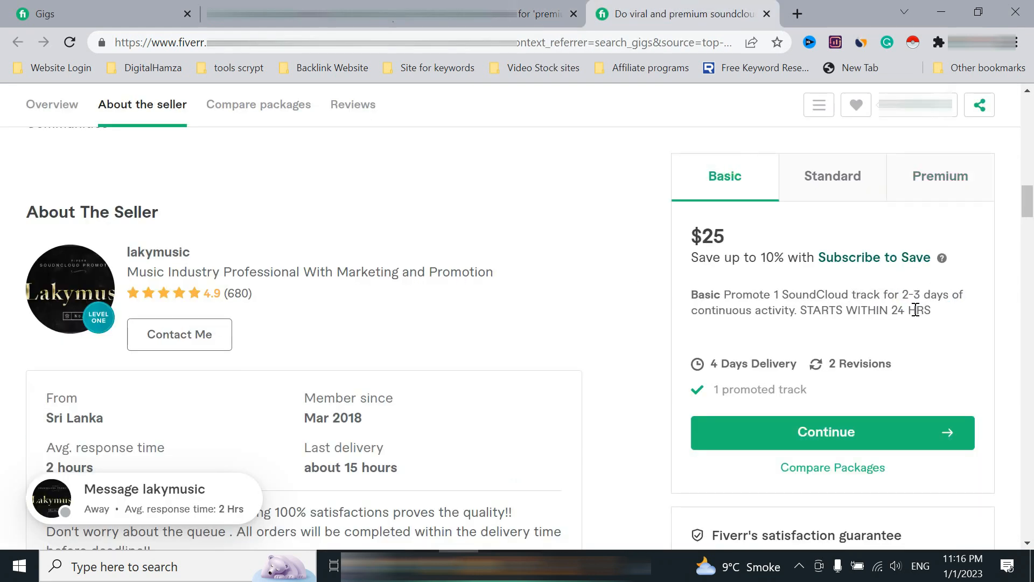
drag(903, 299, 922, 300)
click(318, 15)
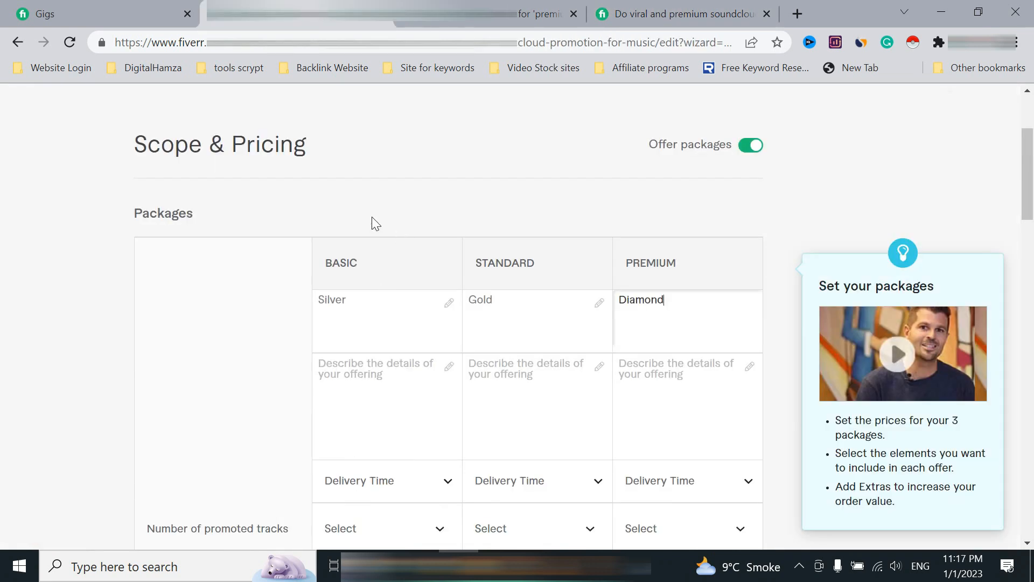
- Describe the packages as "I will do premium soundcloud promotion for" 2-3 days in 10$ (Basic), 4-5 days in 20$ (Standard), 5-10 days in 40$ (Premium)
click(379, 387)
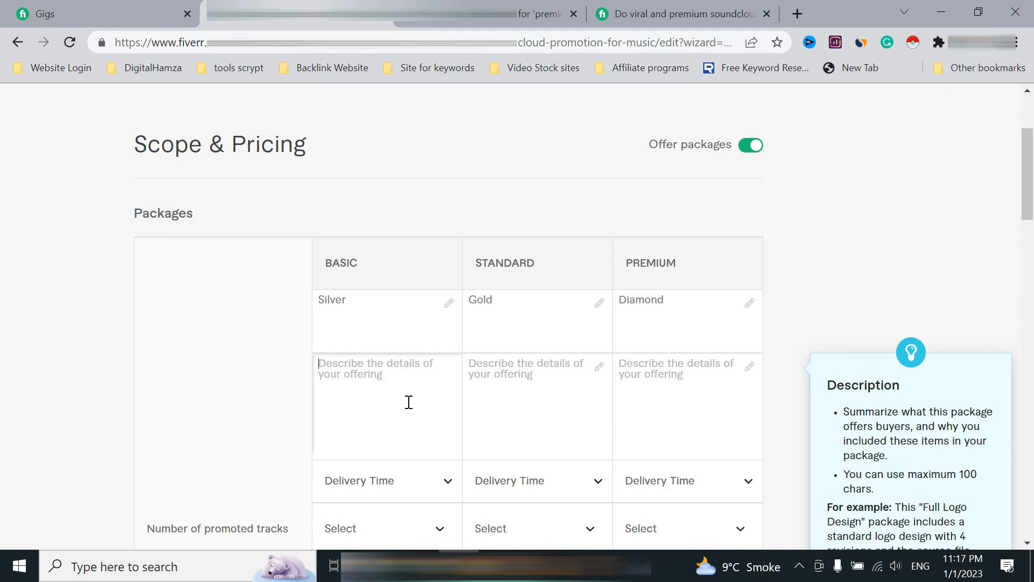
click(458, 15)
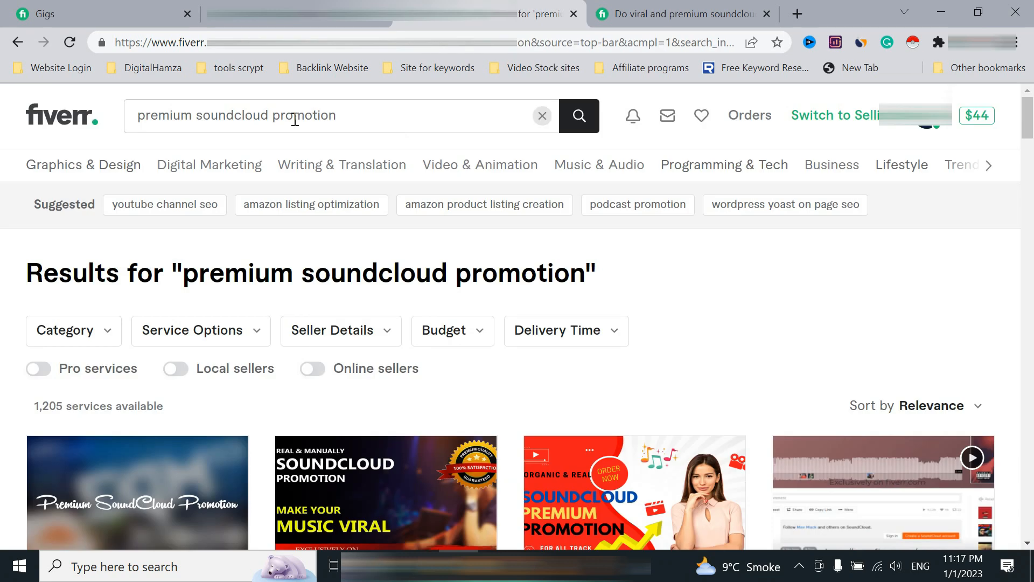
triple_click(295, 119)
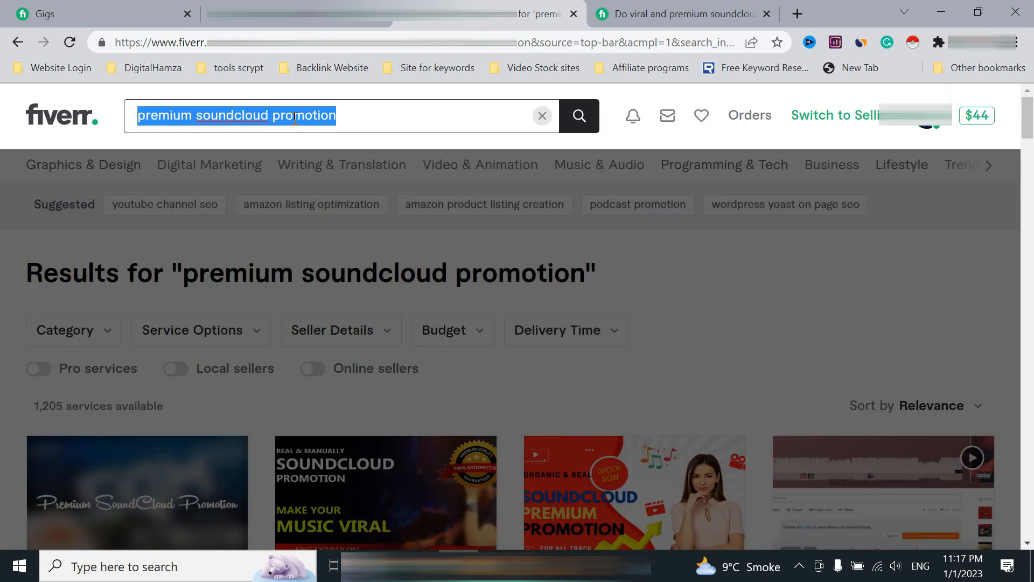
click(286, 14)
click(697, 4)
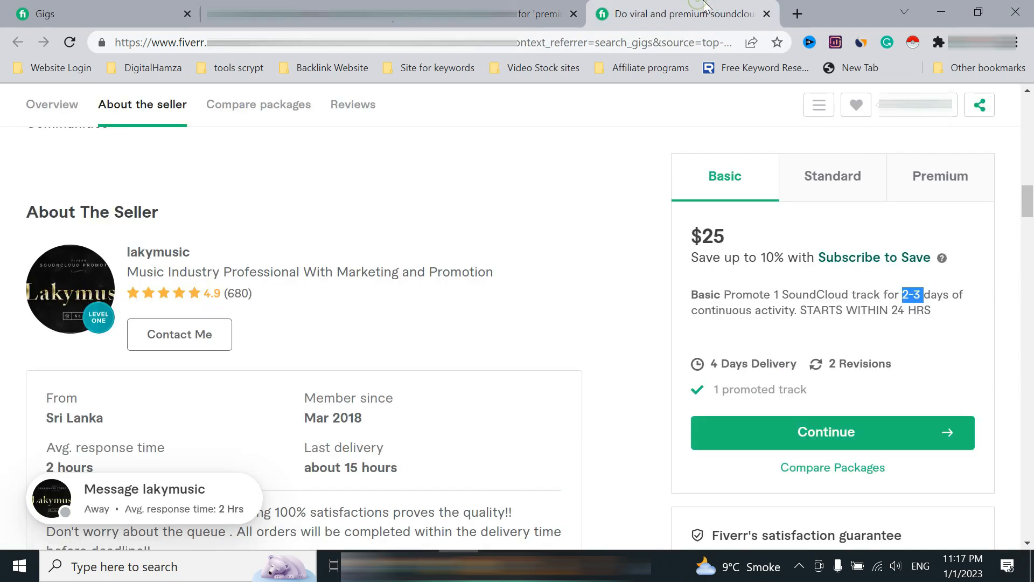
click(285, 14)
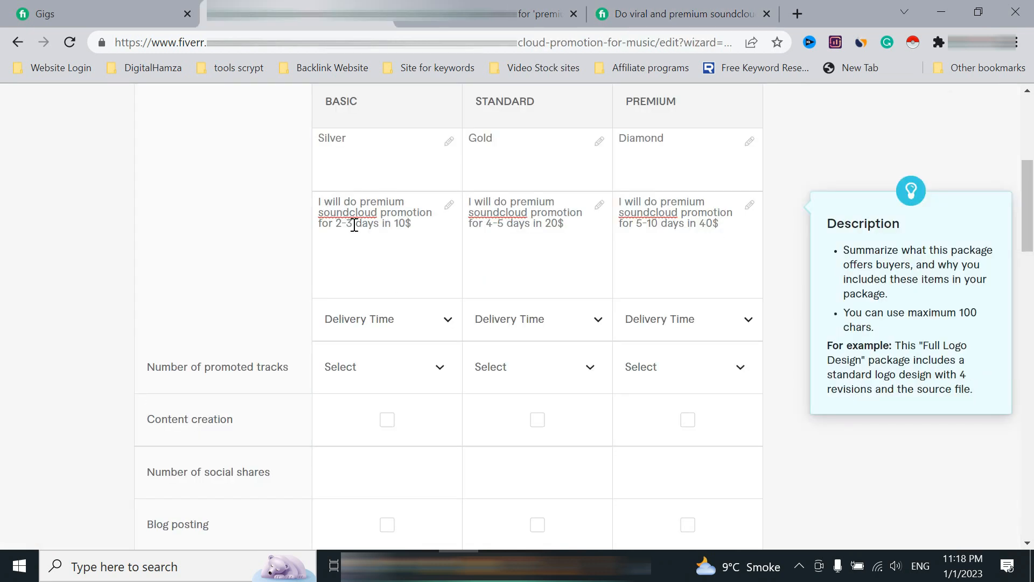
- Review the names and descriptions of the three packages together with the delivery time and promoted tracks rows below them
click(388, 203)
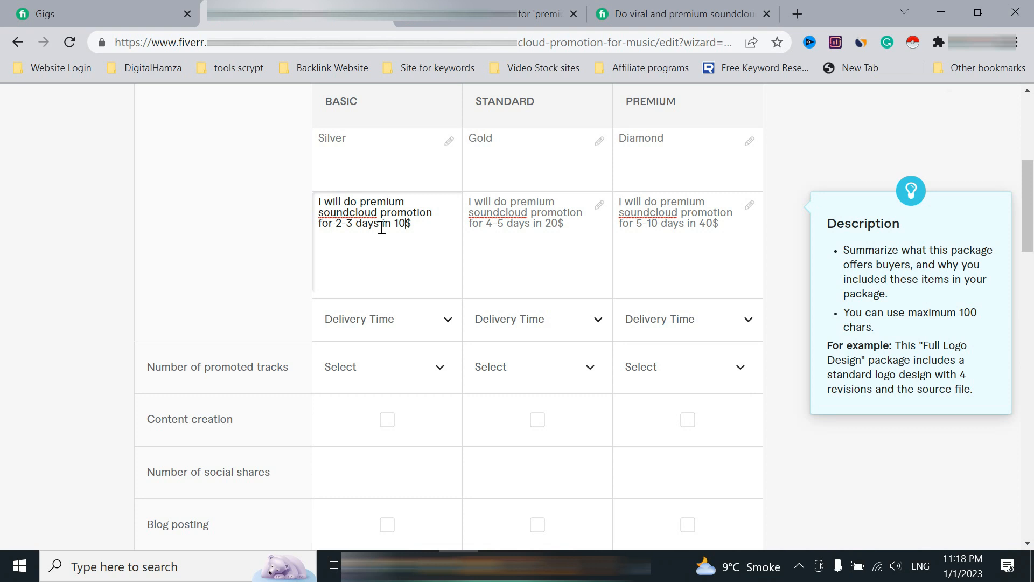
click(569, 226)
click(659, 219)
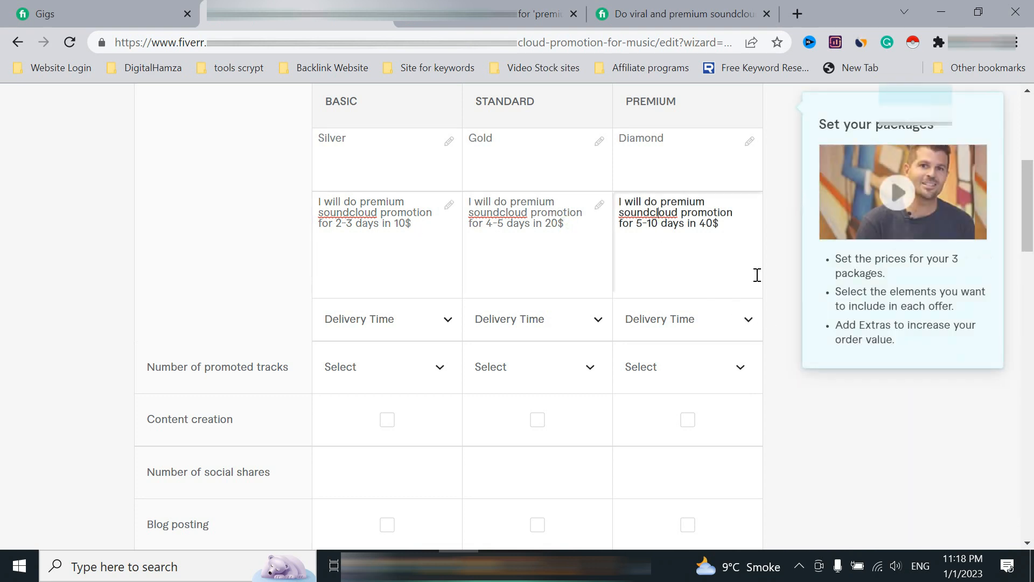
scroll(422, 167, up, 1)
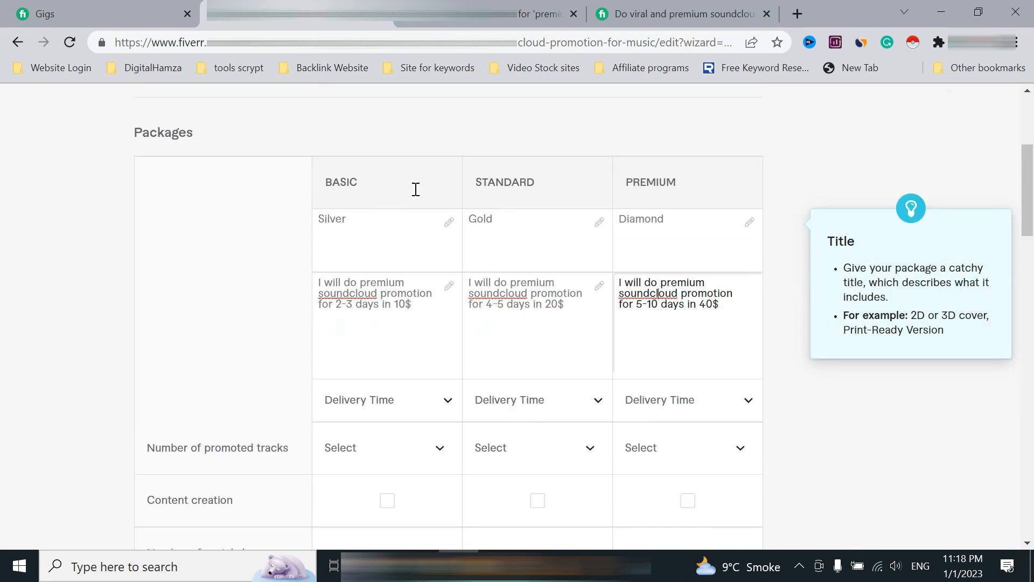
scroll(428, 296, down, 2)
scroll(417, 183, up, 3)
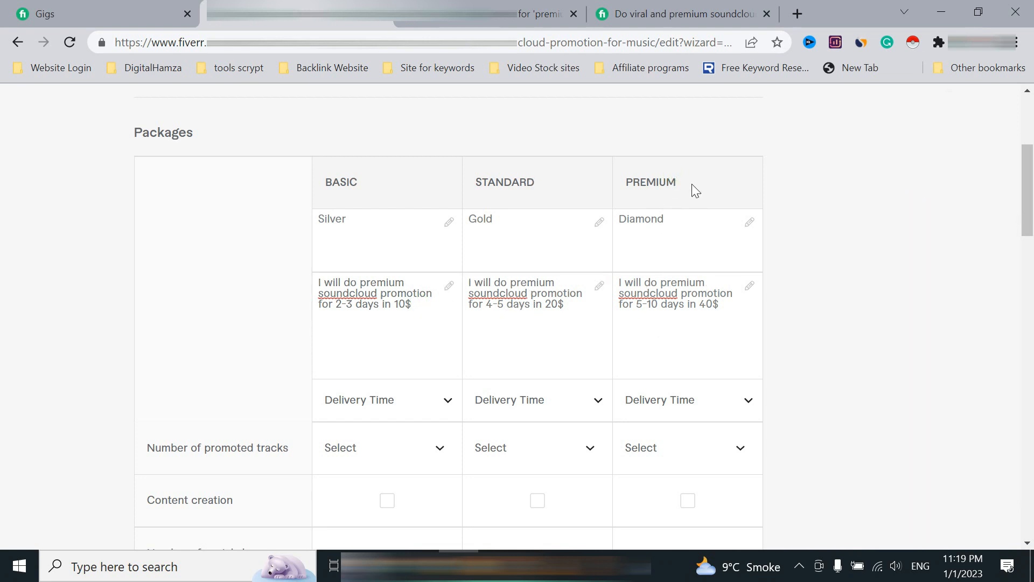
click(390, 317)
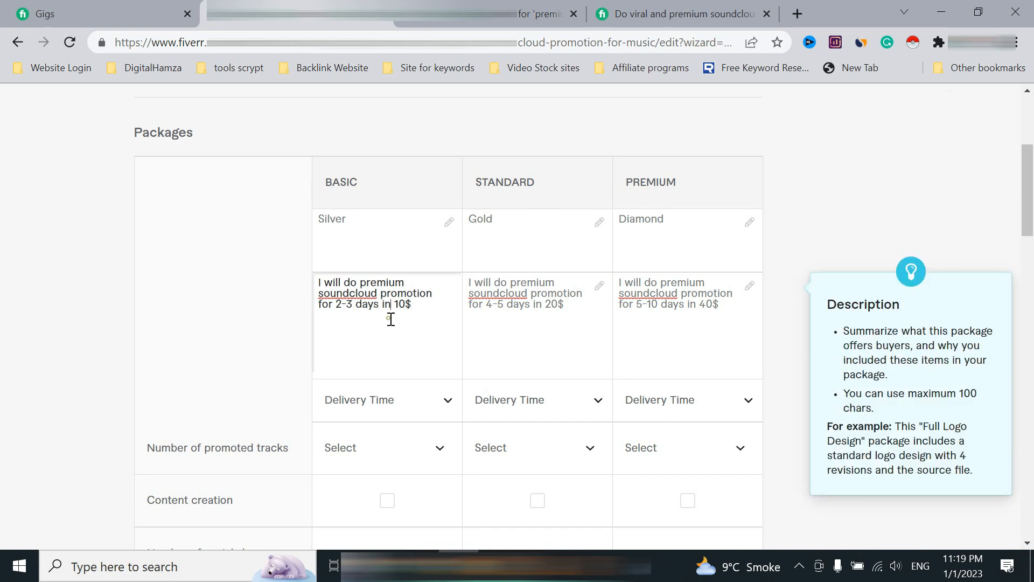
click(489, 318)
scroll(432, 295, down, 2)
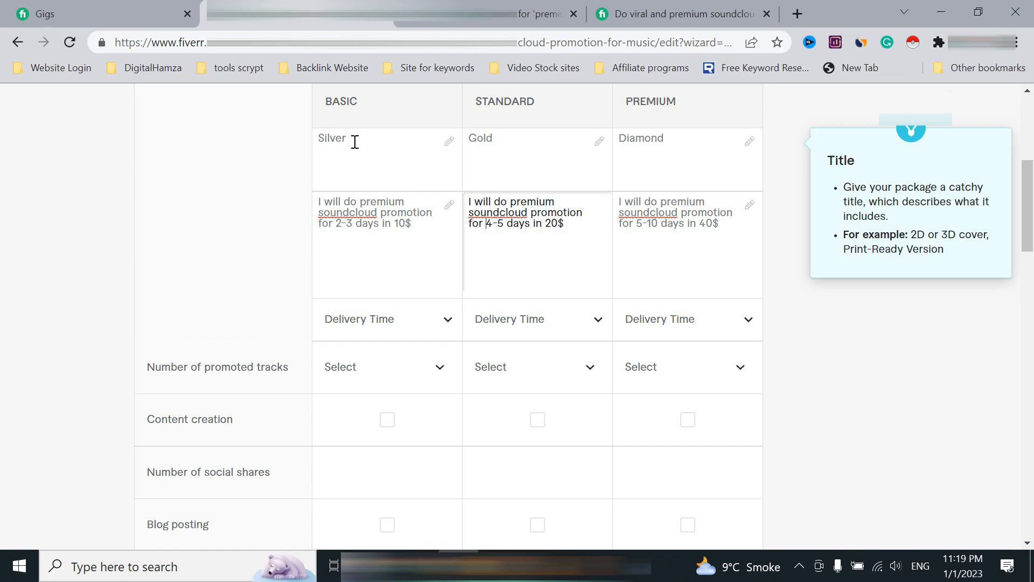
scroll(420, 318, down, 2)
scroll(422, 321, up, 2)
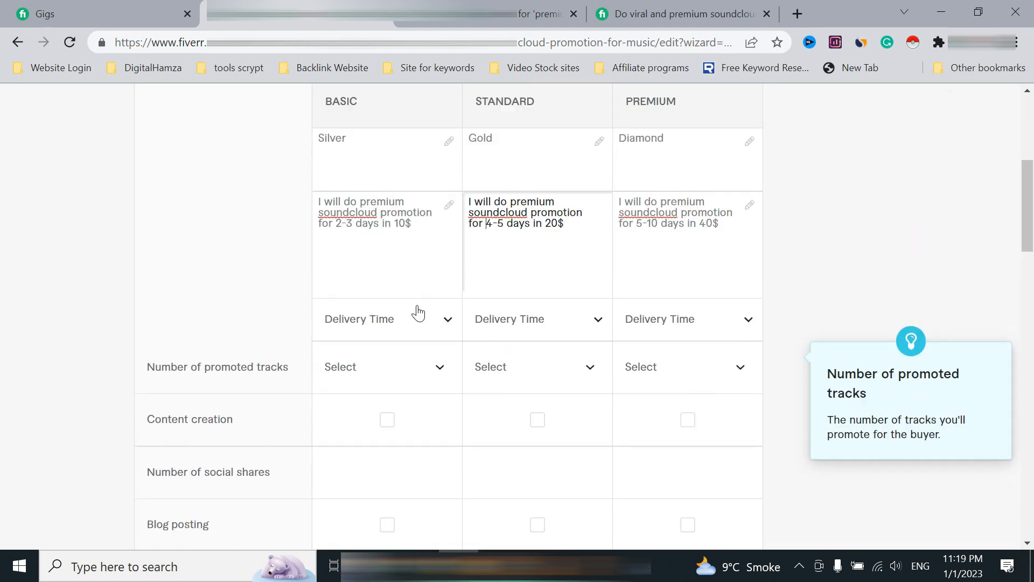
scroll(414, 292, up, 3)
scroll(404, 290, down, 3)
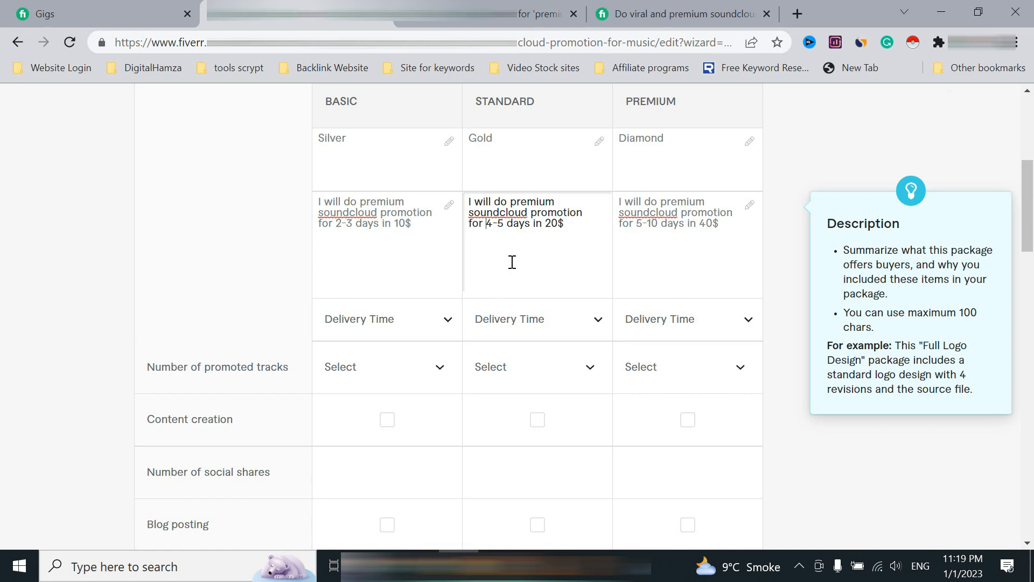
- Review the Standard package's name and the Standard and Premium descriptions in the package form
click(482, 138)
double_click(481, 138)
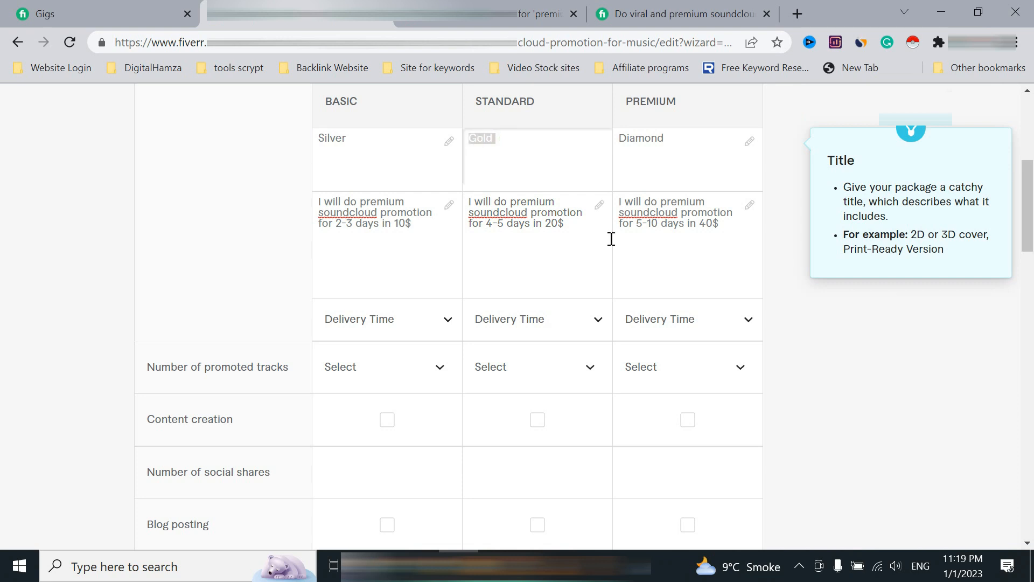
triple_click(674, 222)
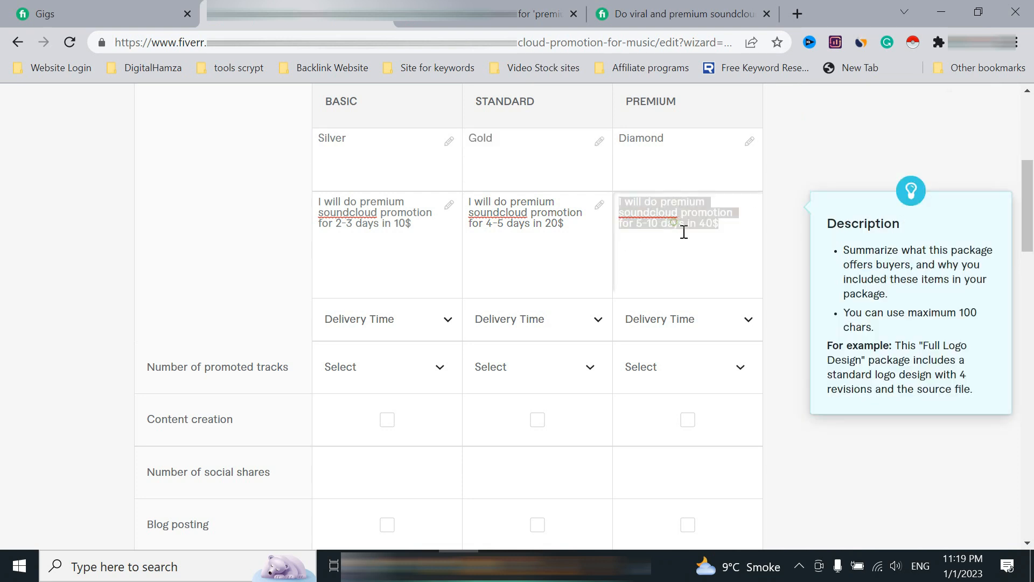
click(718, 251)
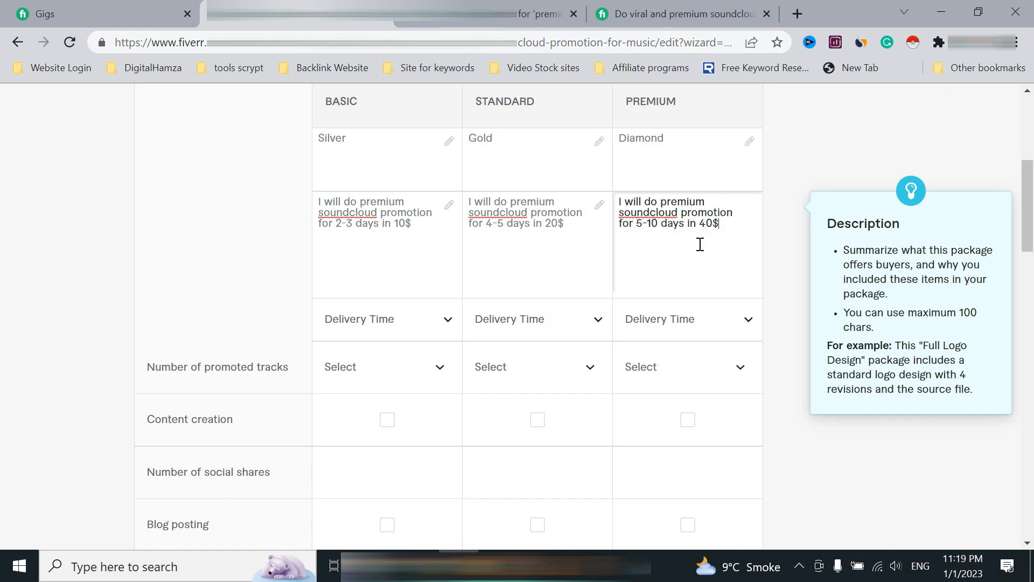
drag(734, 224, 619, 209)
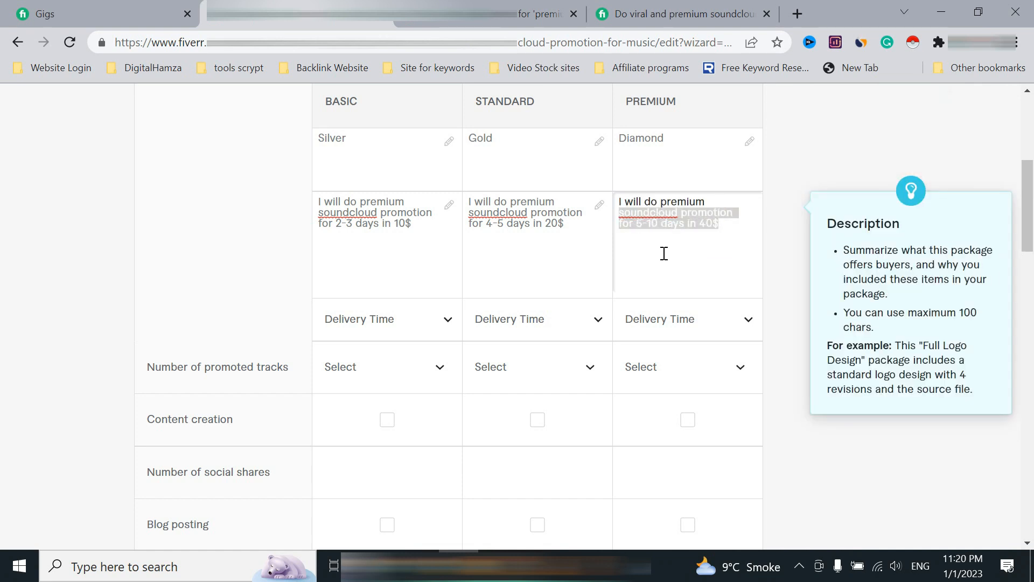
click(589, 230)
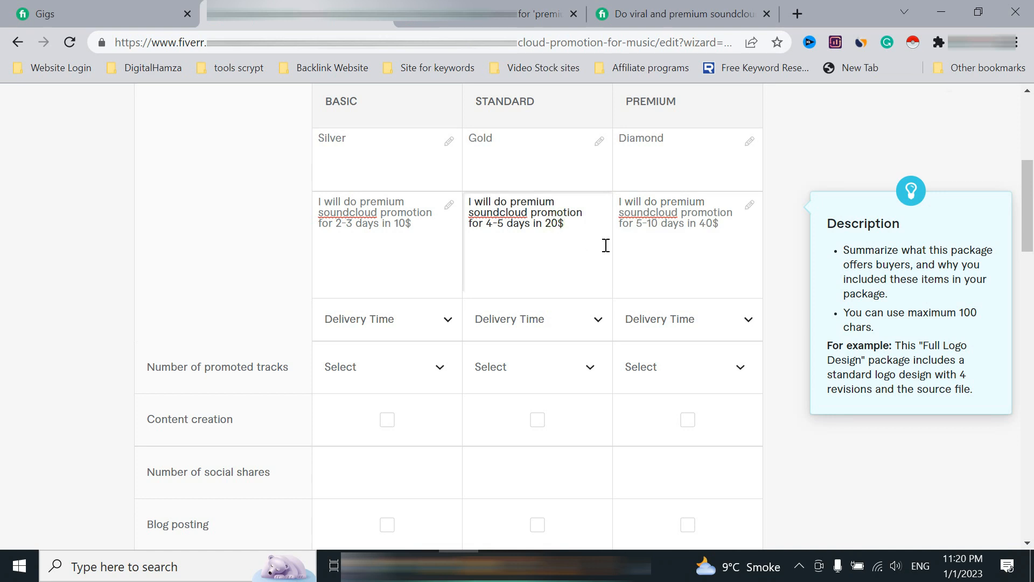
drag(722, 215, 621, 198)
click(686, 249)
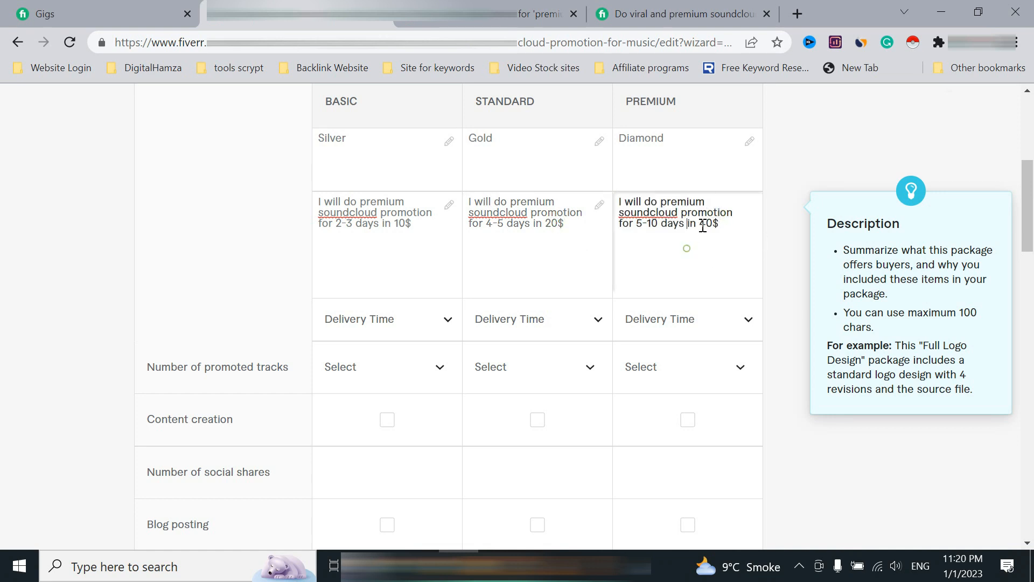
drag(726, 238, 621, 202)
click(663, 243)
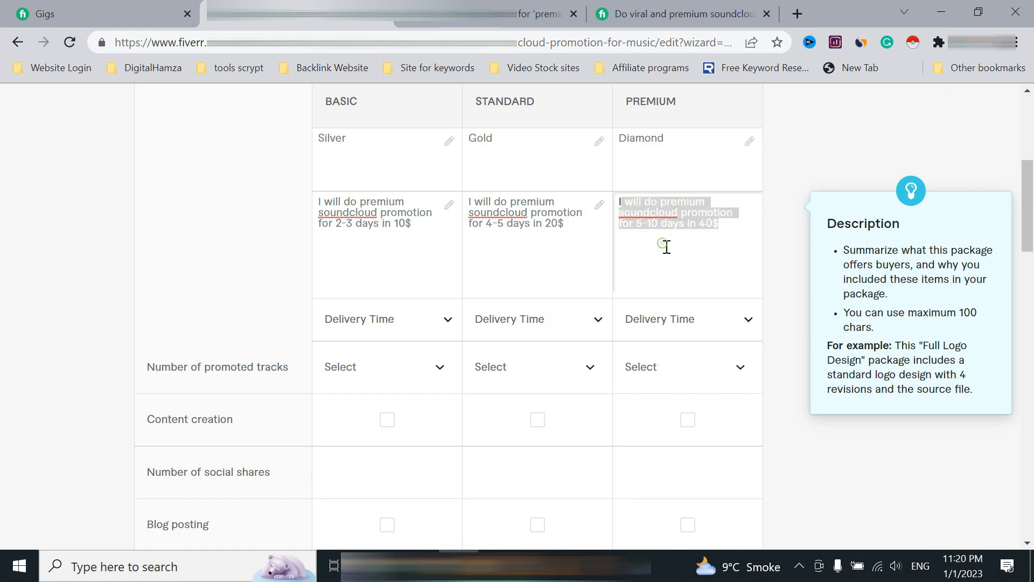
click(669, 253)
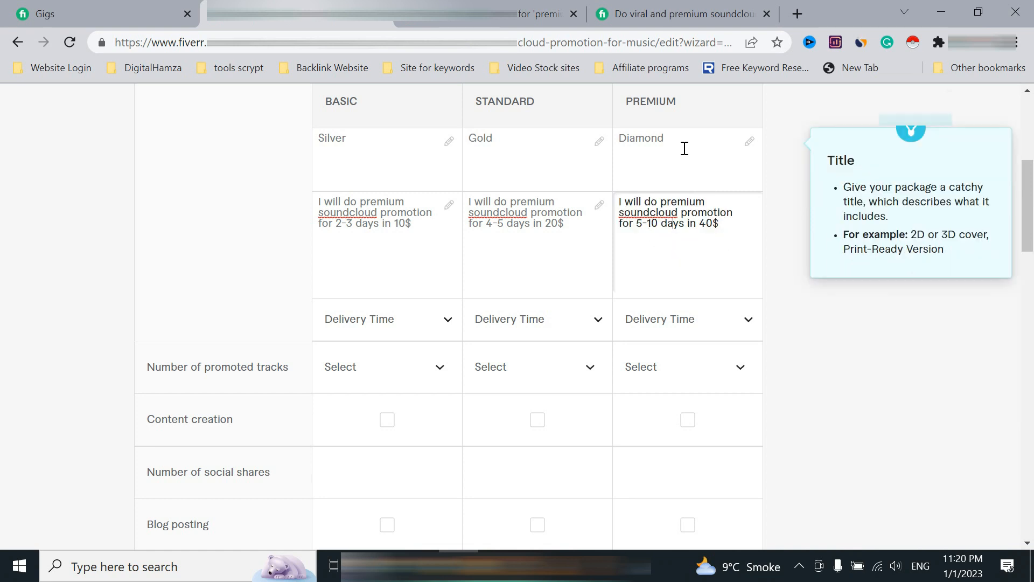
click(794, 273)
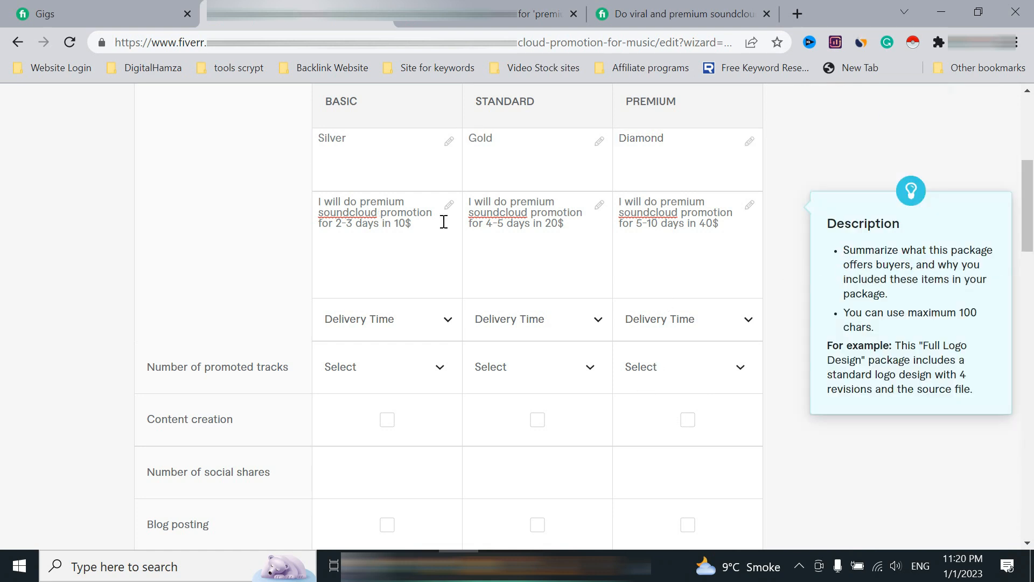
click(517, 157)
- Set the Basic package's delivery time to 3 days
scroll(470, 209, down, 1)
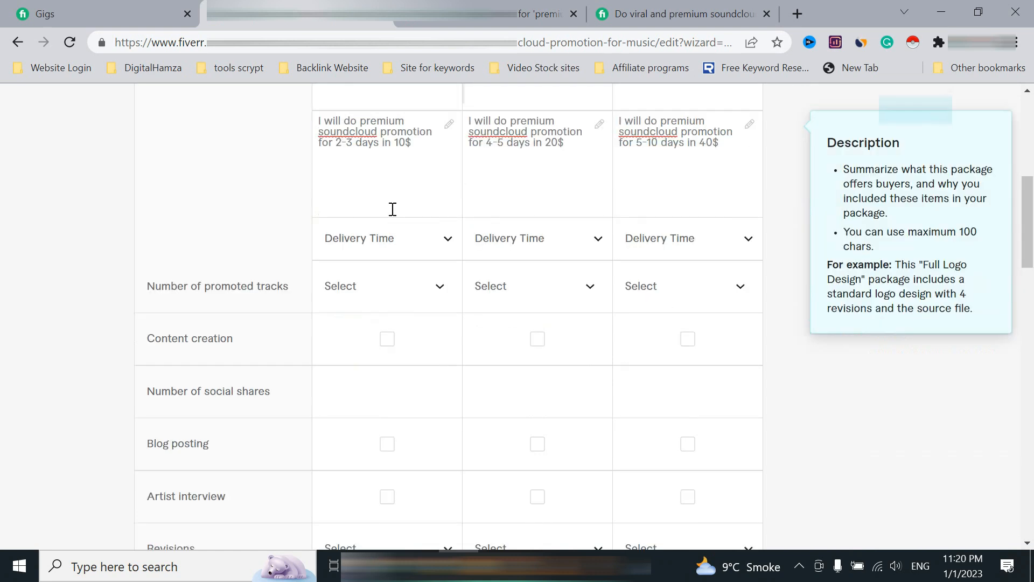
click(426, 250)
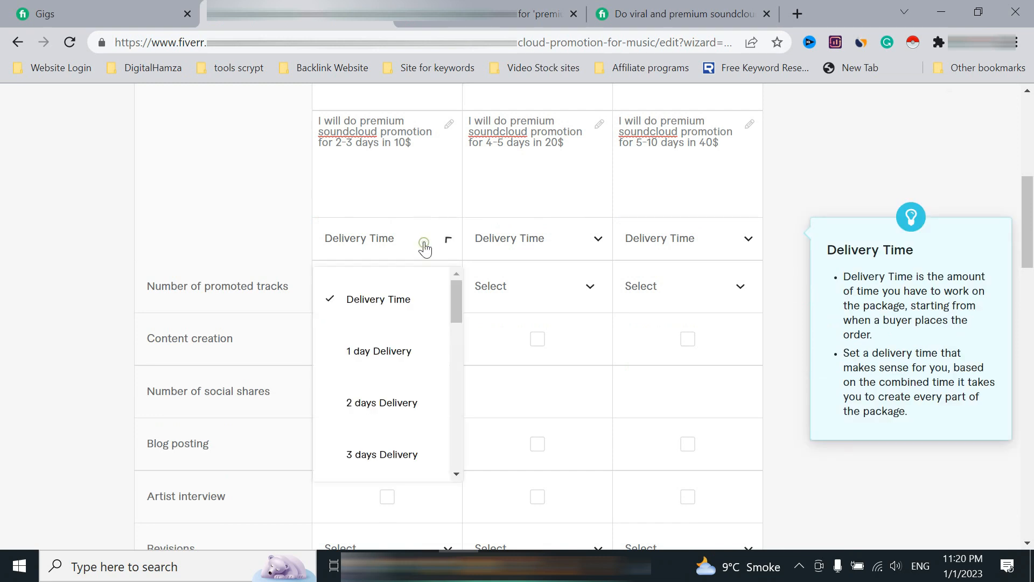
click(400, 451)
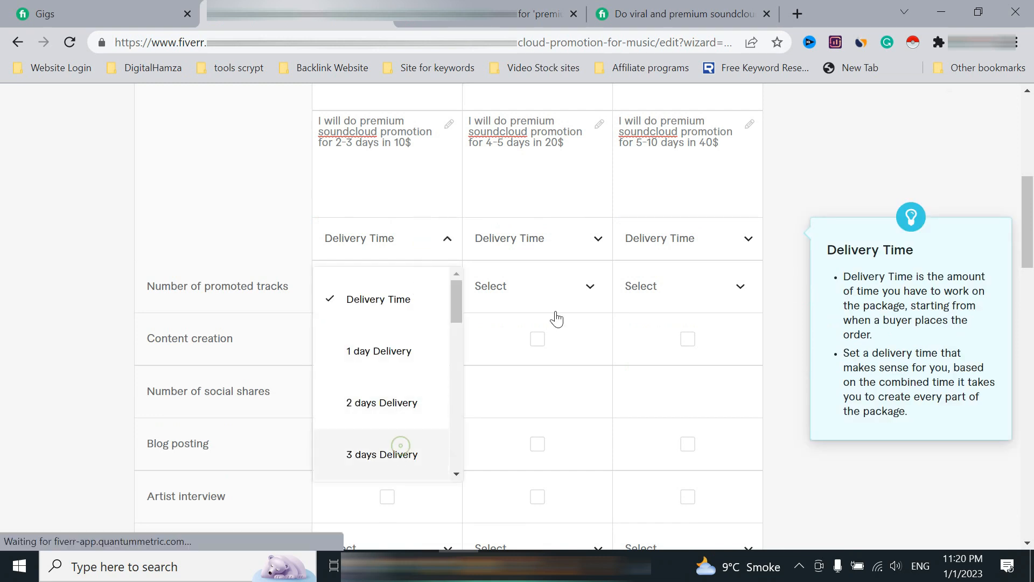
- Check the delivery time of the competing gig's Basic package and return to the own gig's package form
click(716, 9)
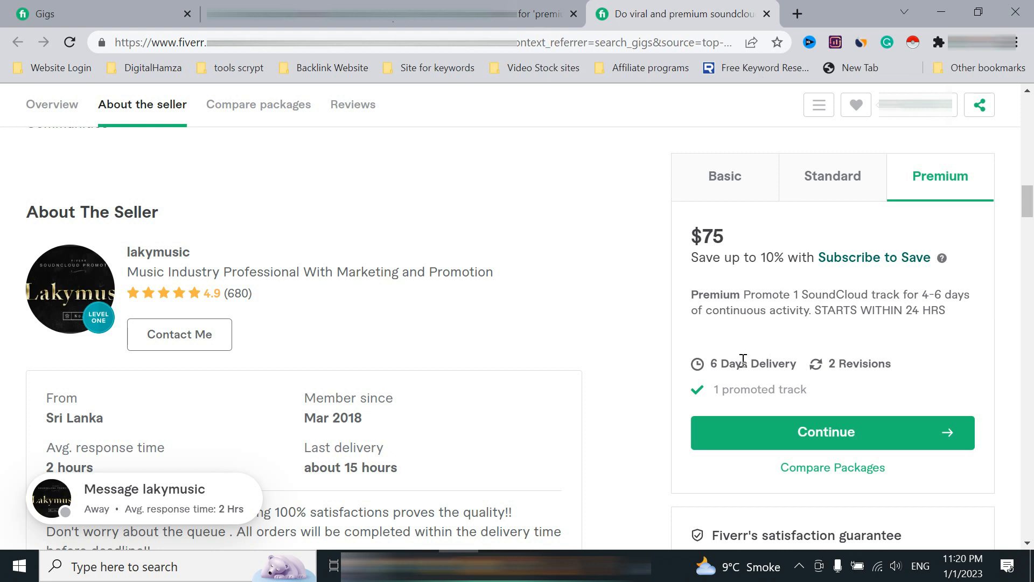
click(720, 181)
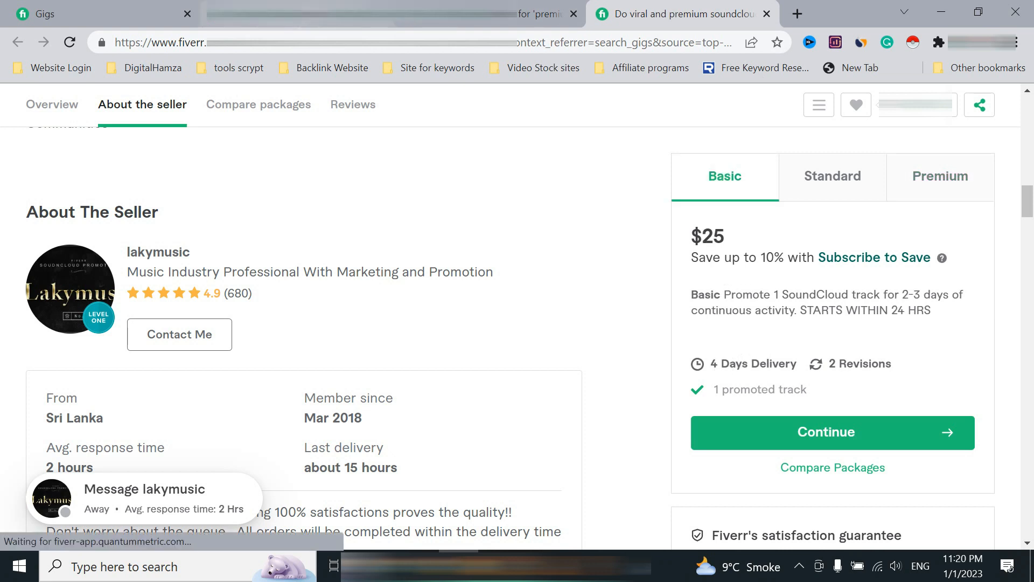
click(302, 14)
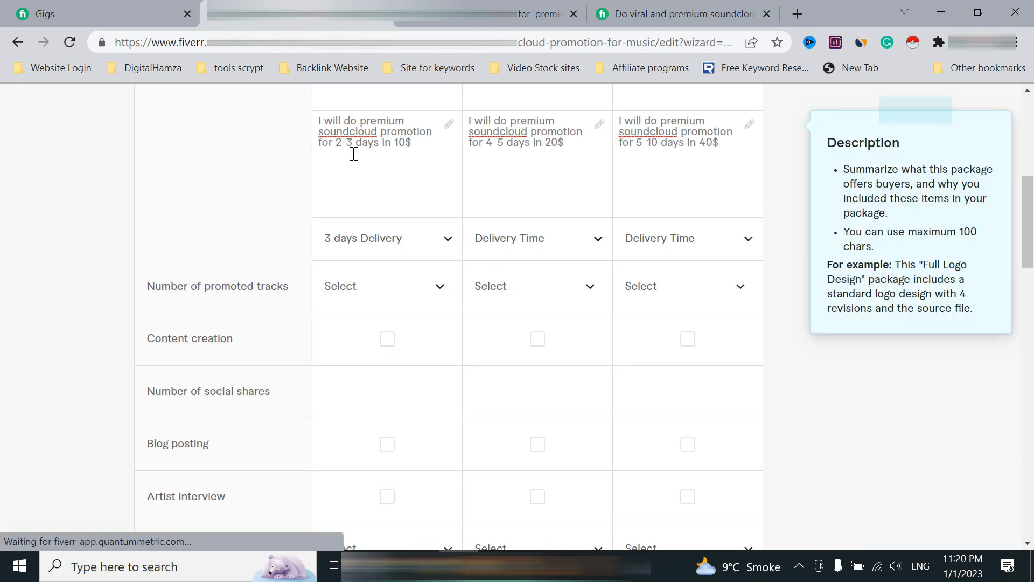
- Set the Basic package's delivery time to 4 days
scroll(360, 226, down, 1)
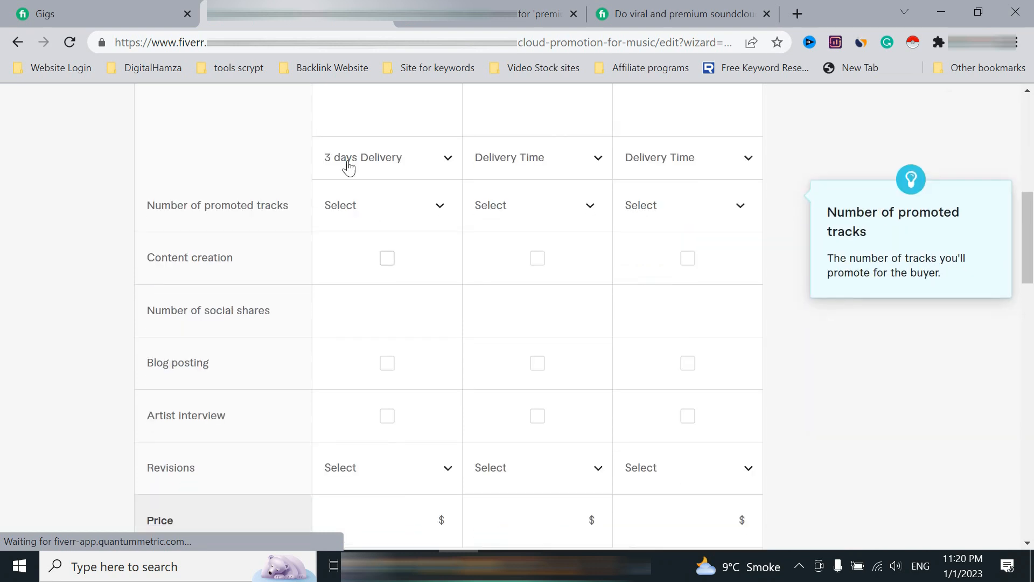
click(502, 160)
scroll(439, 282, up, 1)
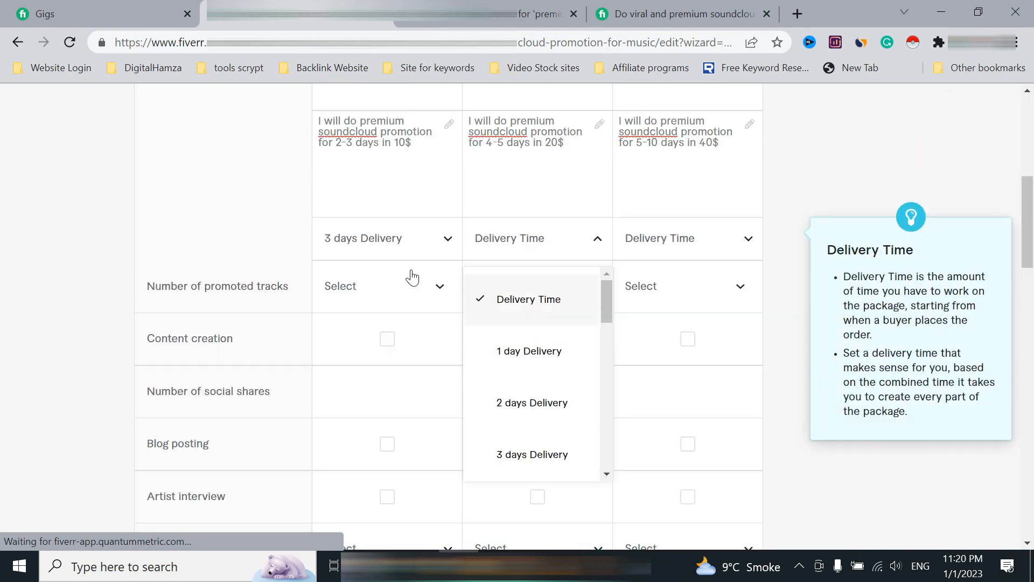
click(404, 239)
scroll(387, 422, down, 1)
click(392, 425)
- Set the delivery time to 6 days for the Standard package and 10 days for the Premium package
click(536, 249)
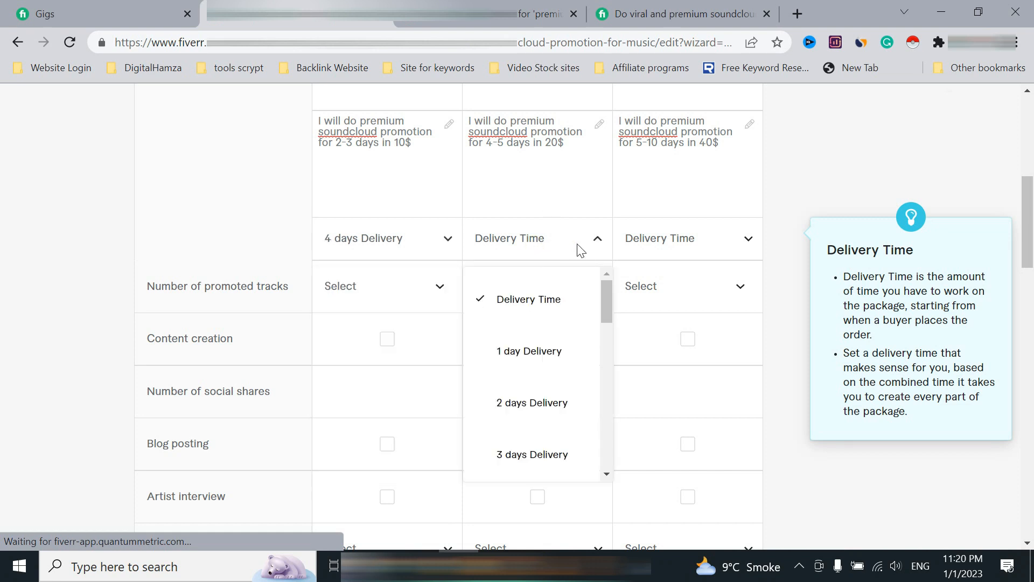
scroll(544, 388, down, 4)
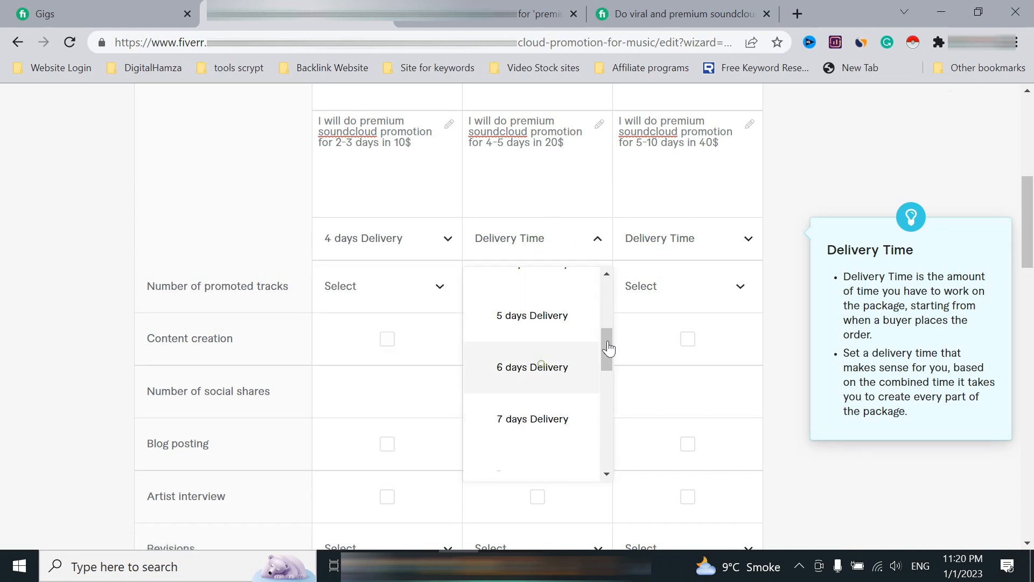
click(661, 243)
scroll(690, 358, down, 6)
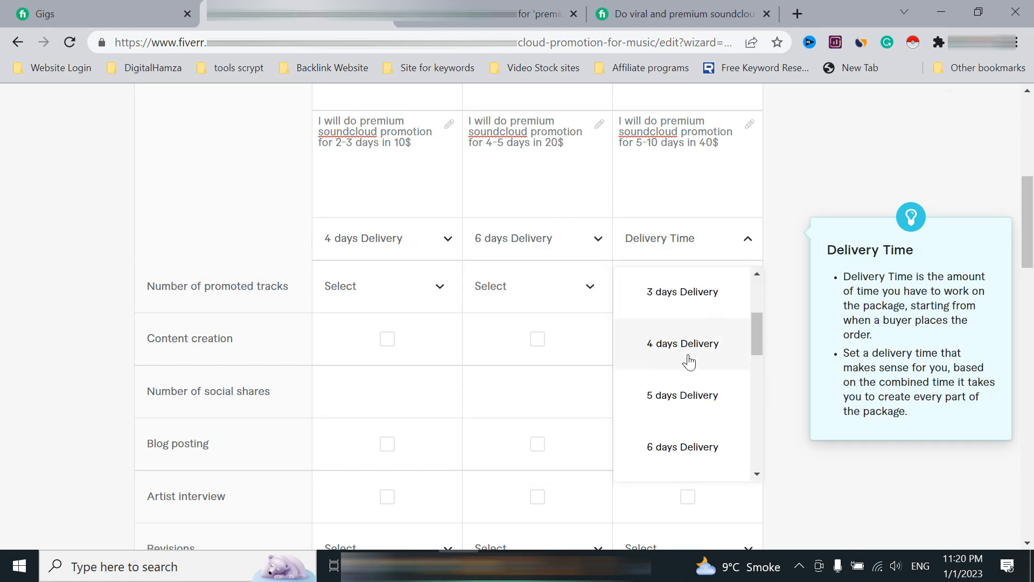
click(689, 358)
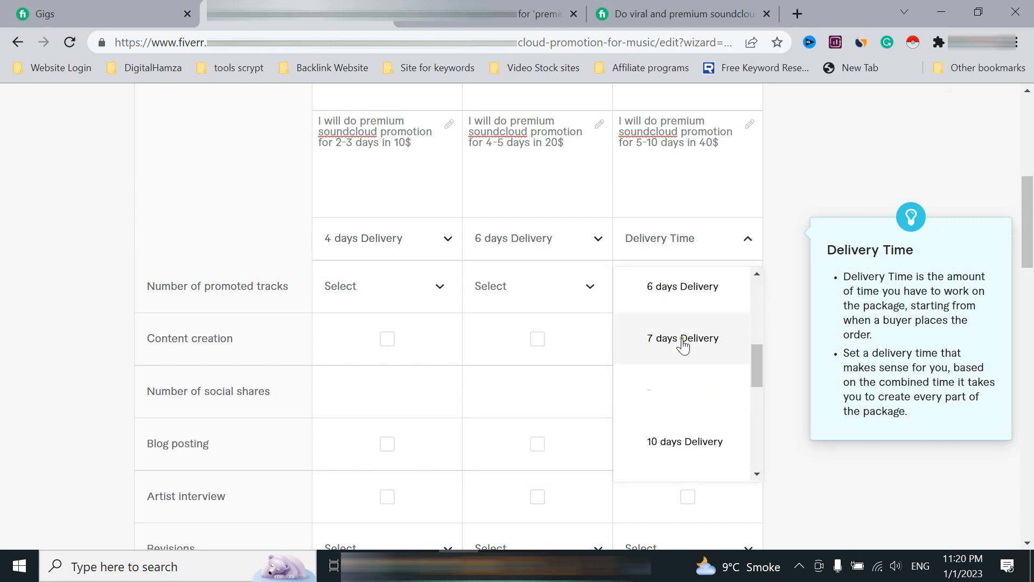
click(688, 244)
scroll(710, 415, down, 12)
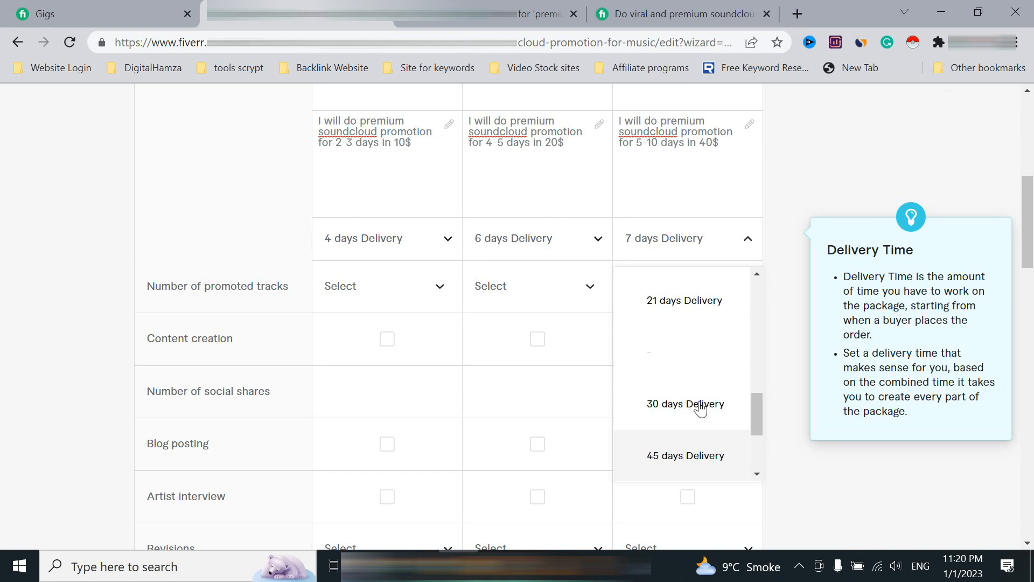
scroll(695, 387, up, 3)
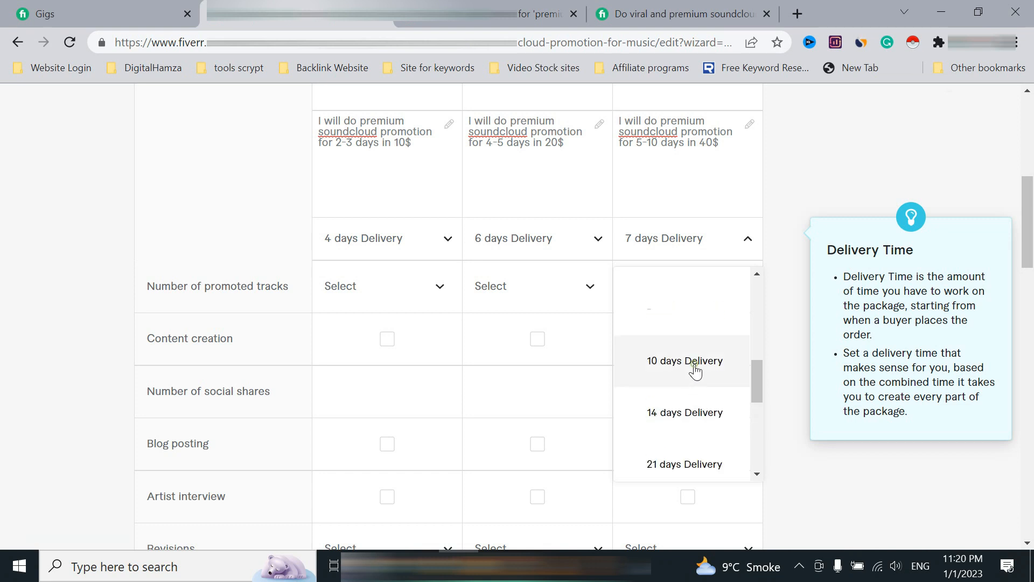
click(695, 370)
- Set the number of promoted tracks to 1 in the Basic, Standard and Premium packages
scroll(454, 298, down, 2)
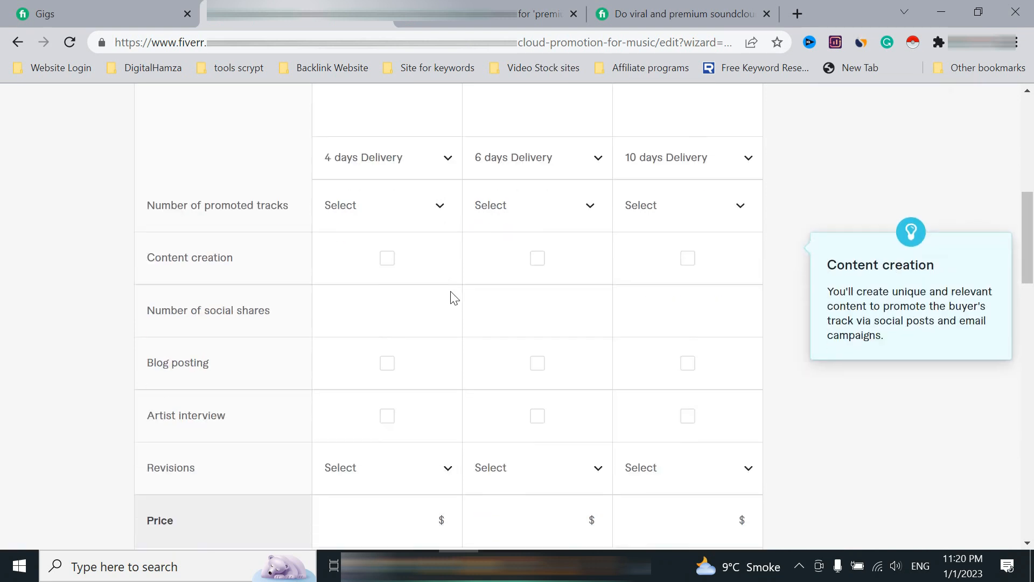
click(406, 212)
scroll(391, 370, up, 3)
scroll(390, 370, down, 3)
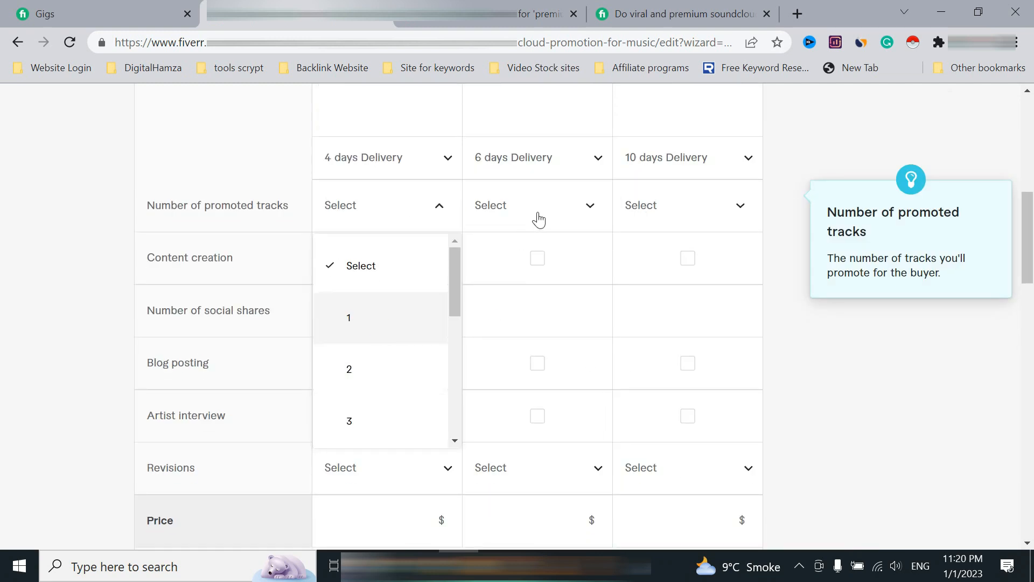
click(536, 215)
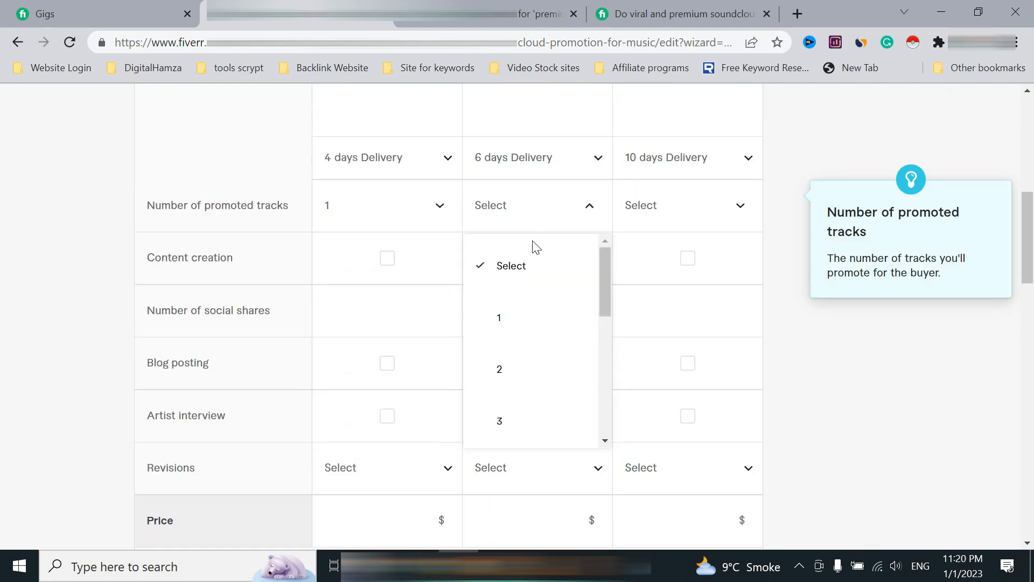
click(687, 211)
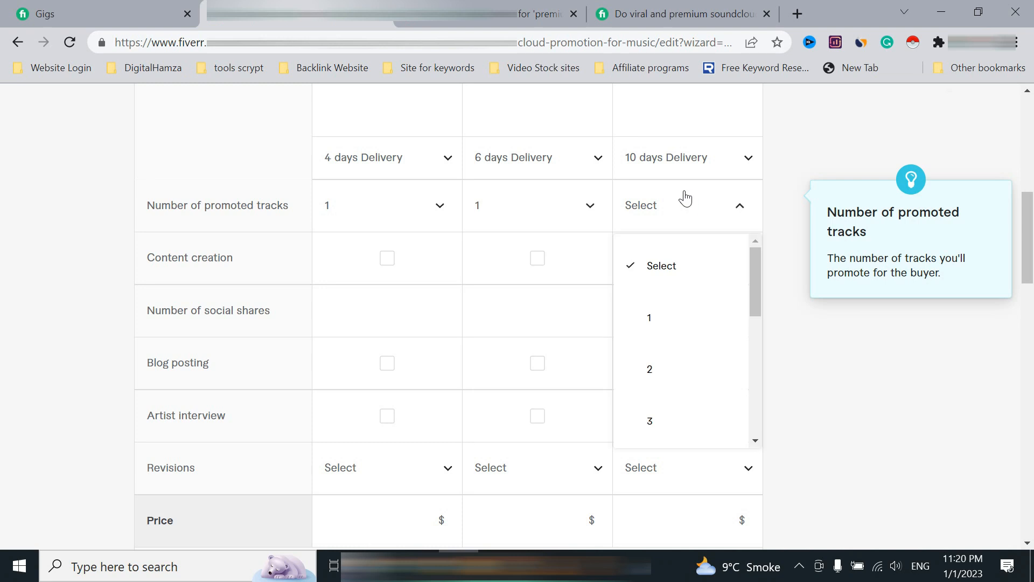
click(376, 264)
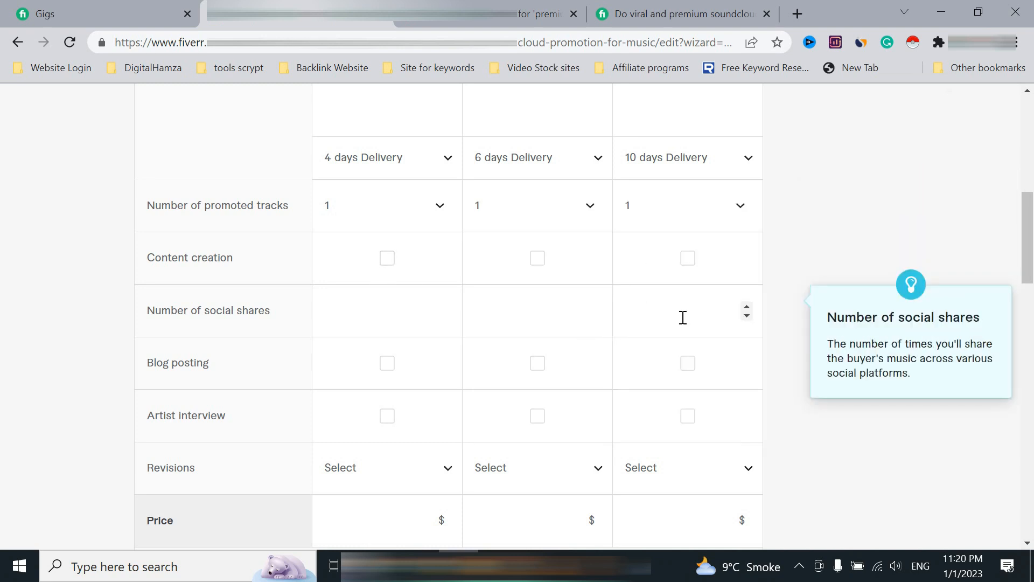
- Examine which features the competing gig's package comparison table lists and return to the own gig's package form
click(673, 14)
scroll(423, 293, down, 2)
scroll(422, 293, up, 6)
scroll(422, 293, down, 10)
scroll(376, 328, down, 2)
scroll(323, 342, up, 1)
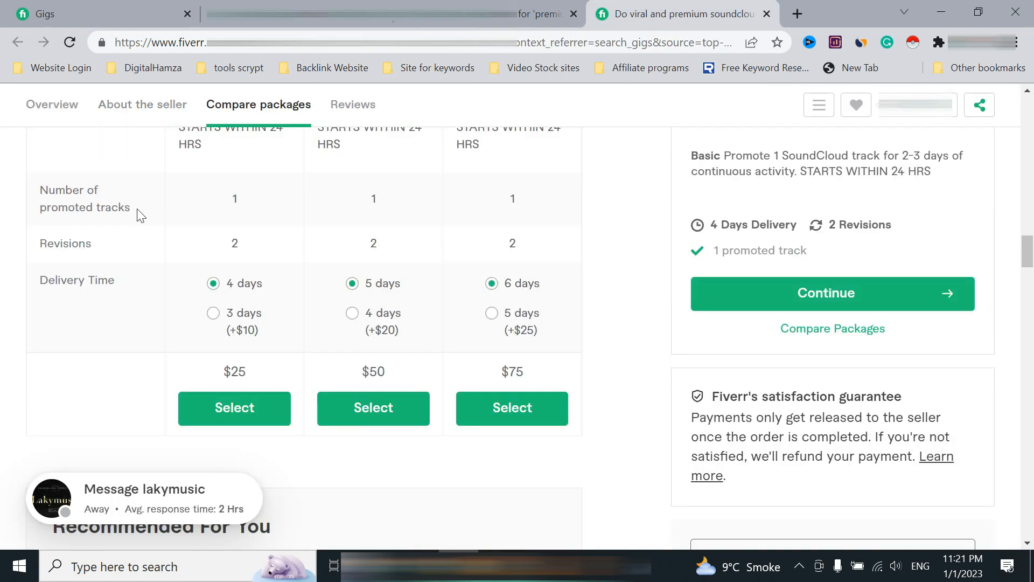
click(560, 7)
click(323, 14)
- Review the optional feature rows from Content creation to Artist interview and look through the revision choices for the Basic package
scroll(215, 370, down, 1)
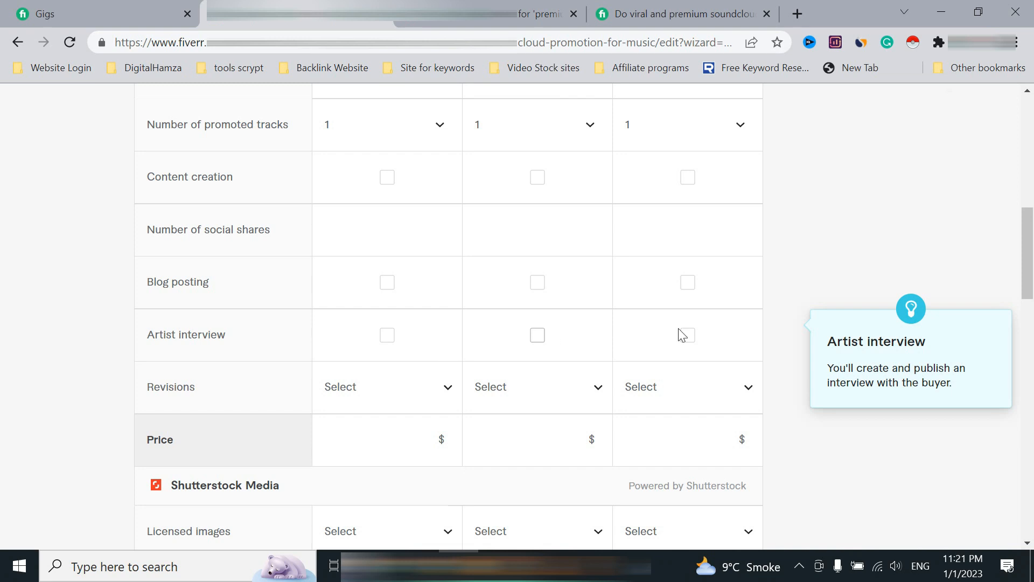
scroll(294, 345, down, 1)
scroll(334, 340, up, 3)
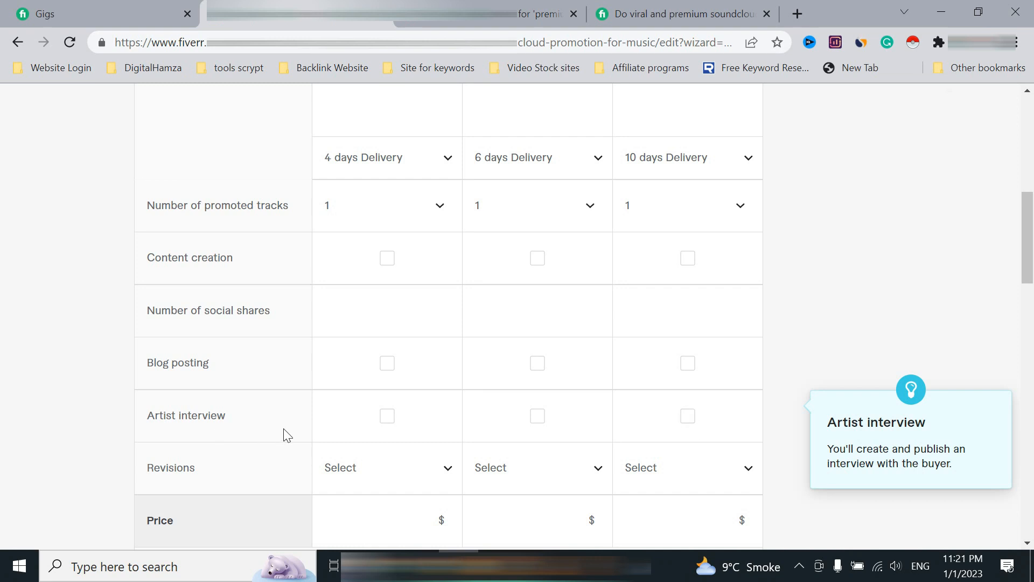
scroll(422, 420, down, 3)
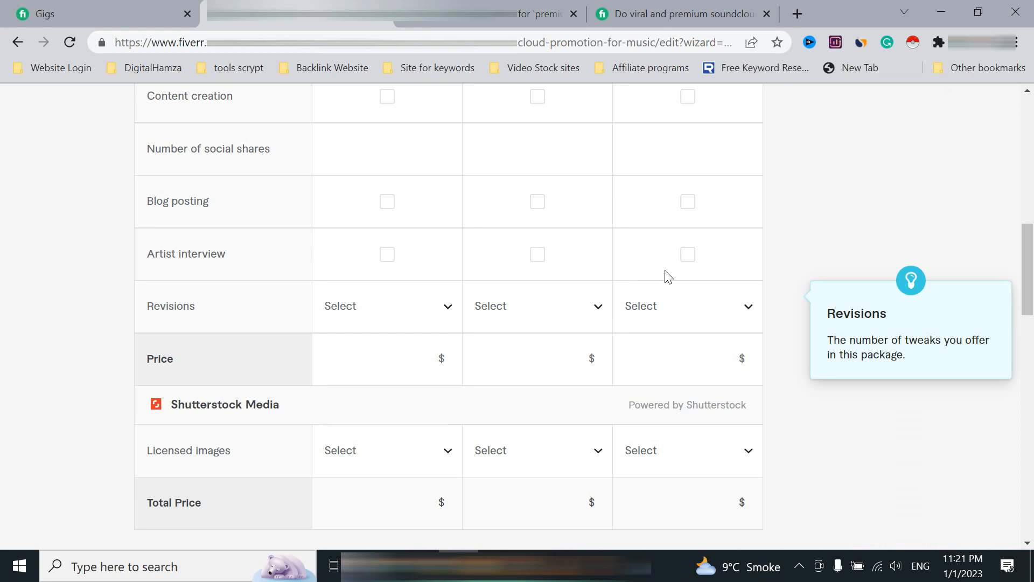
click(383, 318)
scroll(383, 226, down, 5)
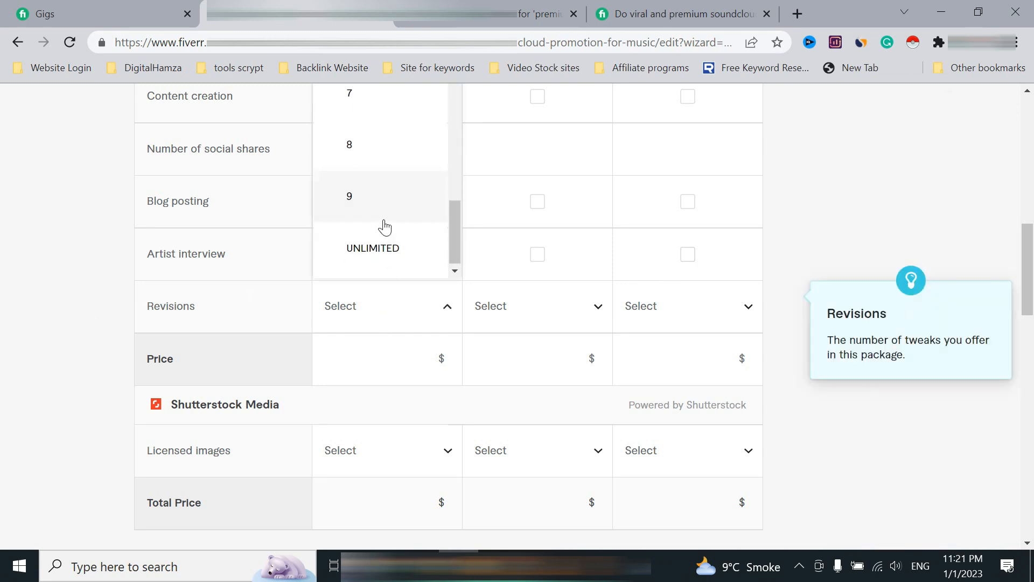
- Check the revisions and prices of the three packages in the competing gig's comparison table
click(592, 10)
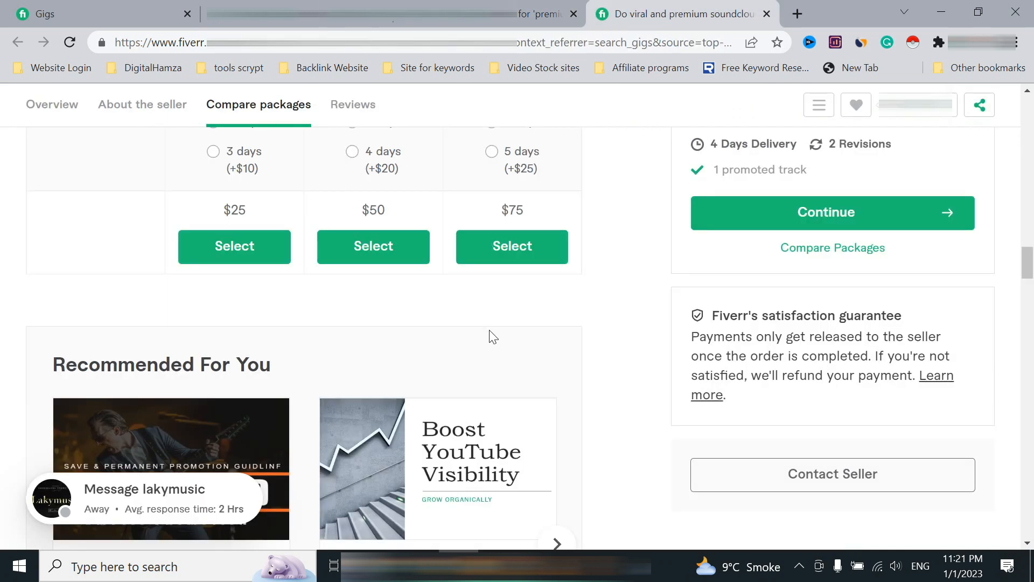
scroll(489, 336, down, 1)
scroll(491, 334, up, 2)
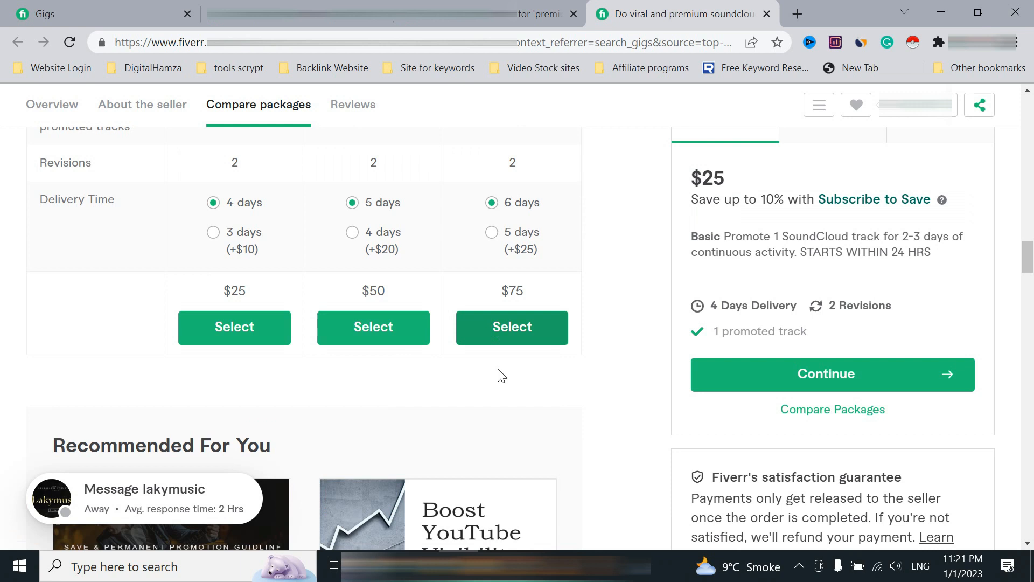
- Return to the own gig's package form and set revisions to UNLIMITED for the Basic, Standard and Premium packages
scroll(516, 426, up, 1)
click(409, 15)
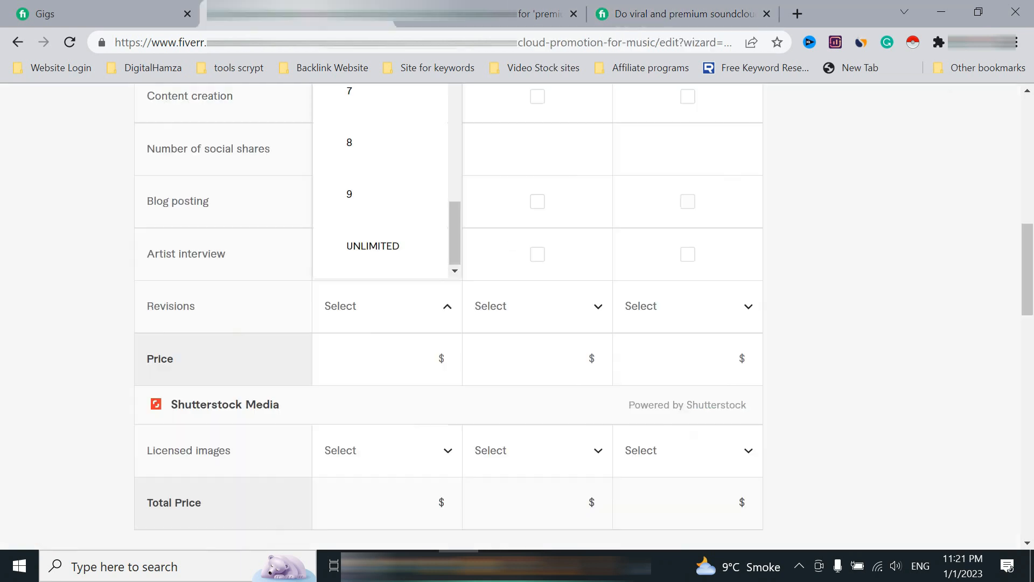
click(406, 251)
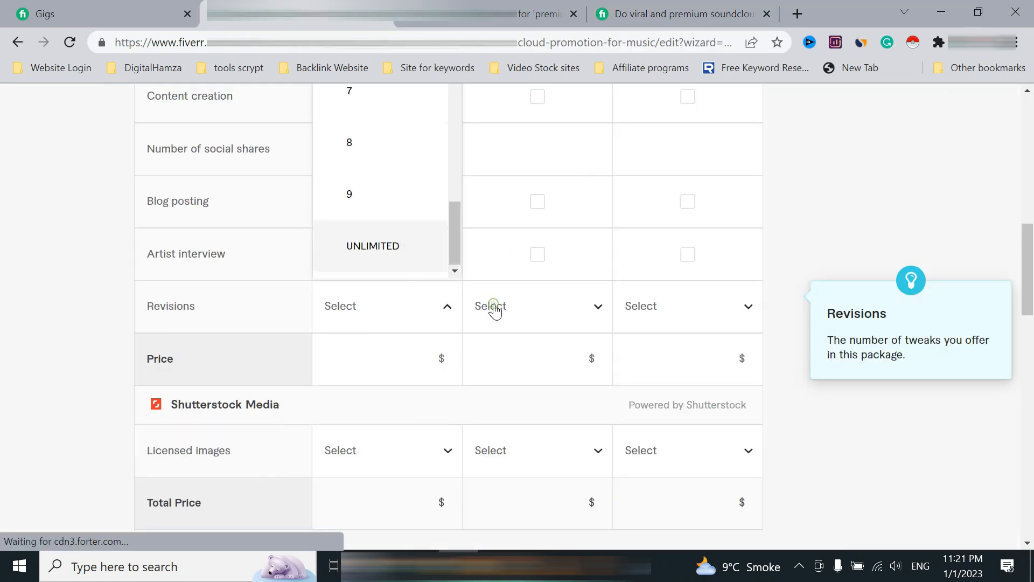
click(496, 305)
scroll(528, 219, down, 8)
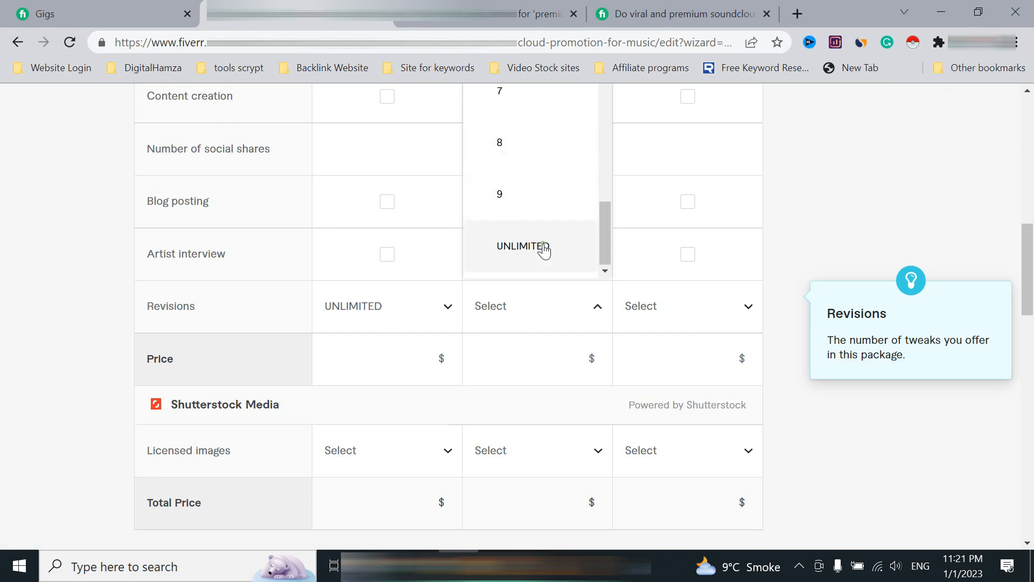
click(687, 293)
scroll(697, 247, down, 5)
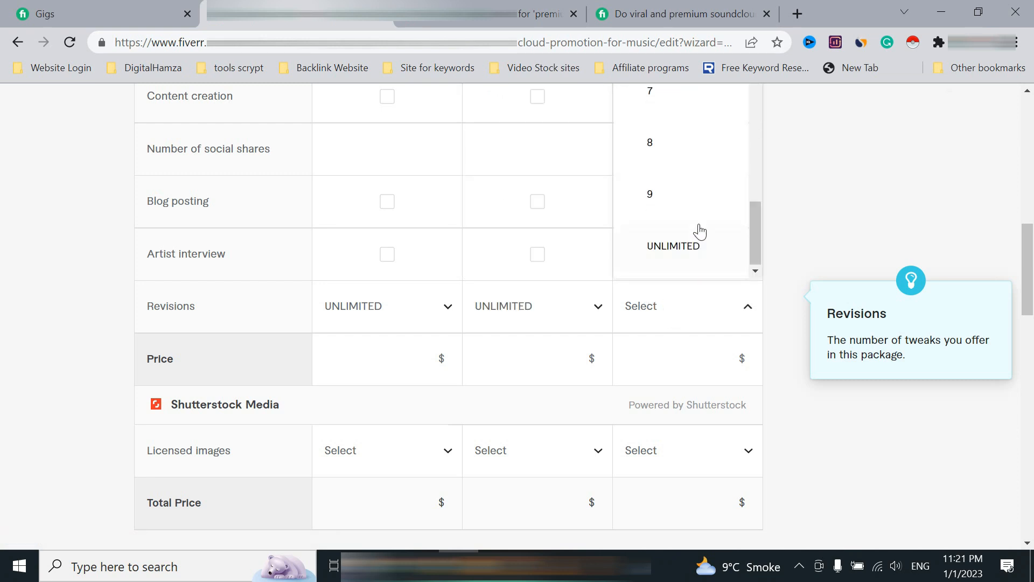
- Price the Basic, Standard and Premium packages at $10, $20 and $40, and save the pricing without any extra services
scroll(388, 395, down, 2)
click(402, 281)
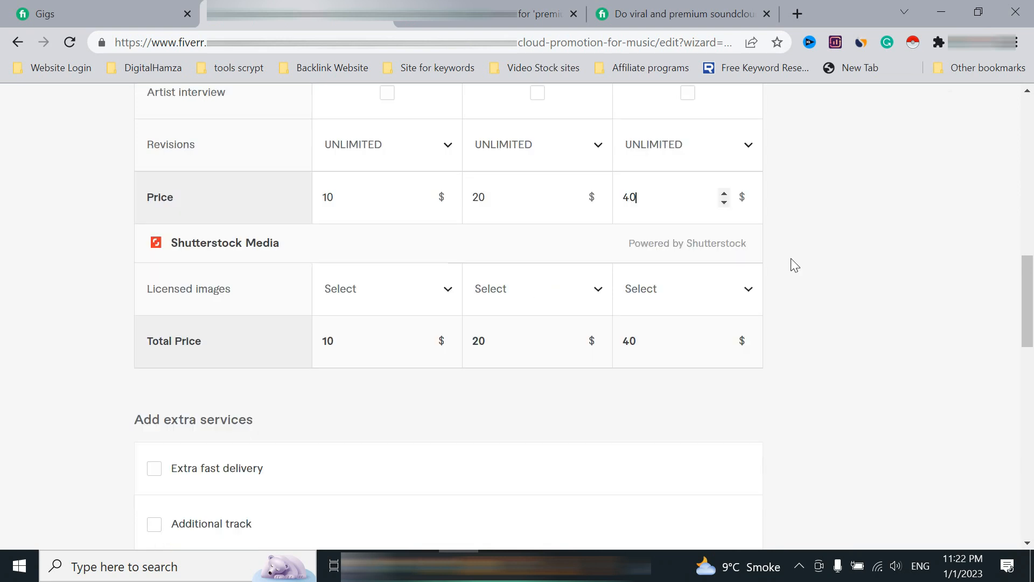
scroll(411, 397, down, 3)
scroll(254, 345, down, 3)
scroll(254, 344, down, 1)
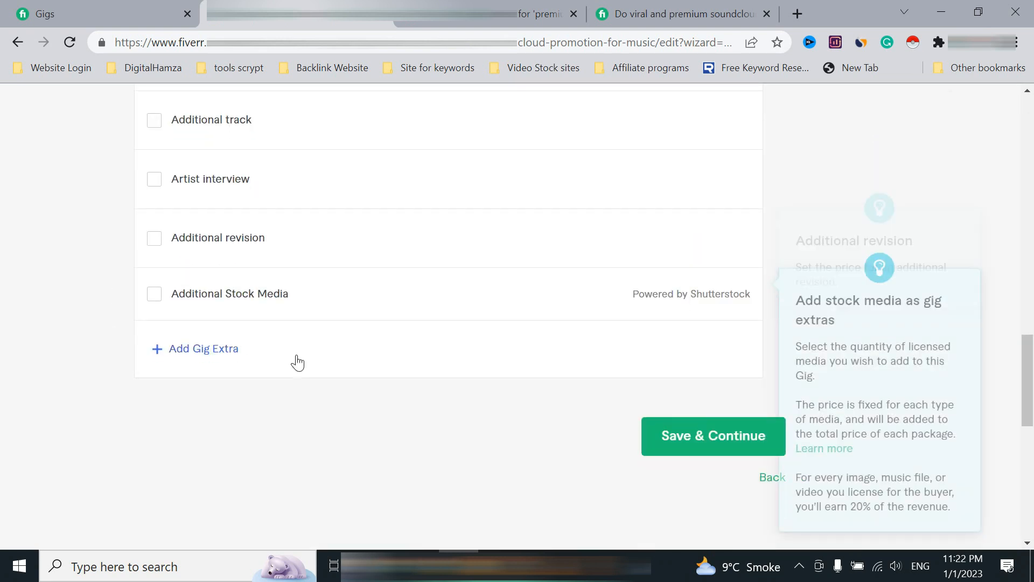
scroll(626, 451, up, 10)
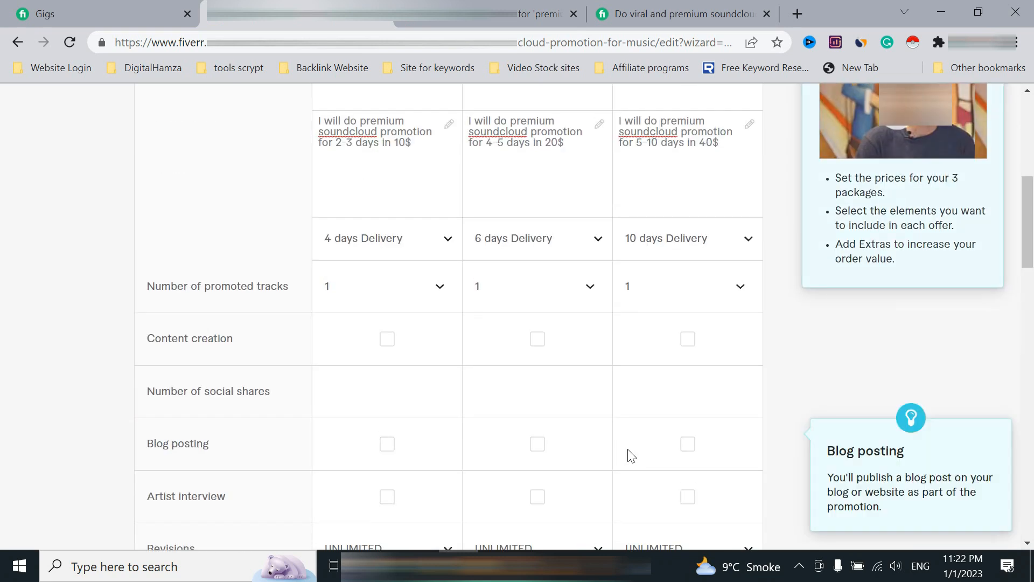
scroll(628, 455, down, 10)
click(716, 448)
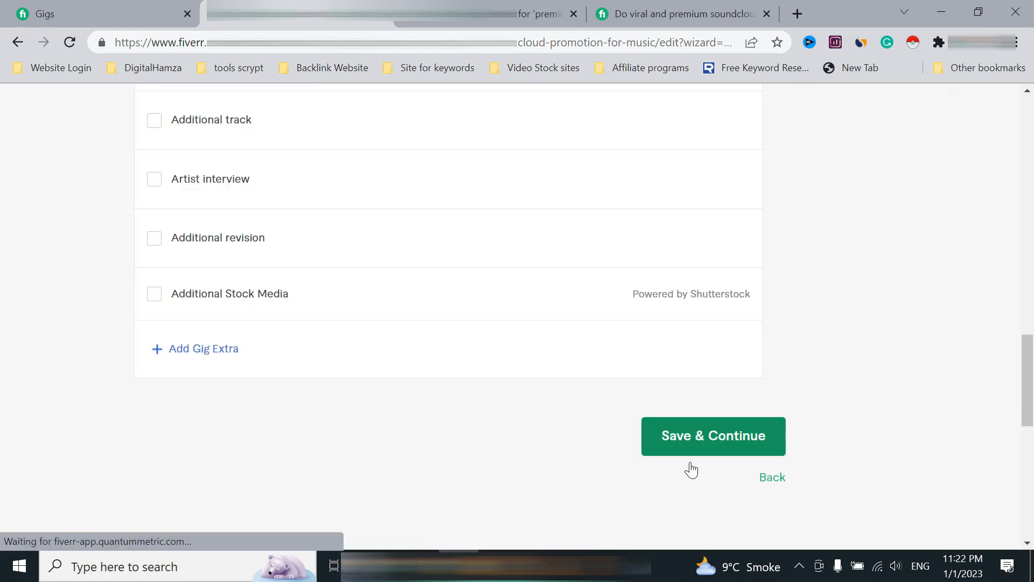
- Look over the competing gig's page from the package comparison back to the seller section and return to the own gig
click(707, 7)
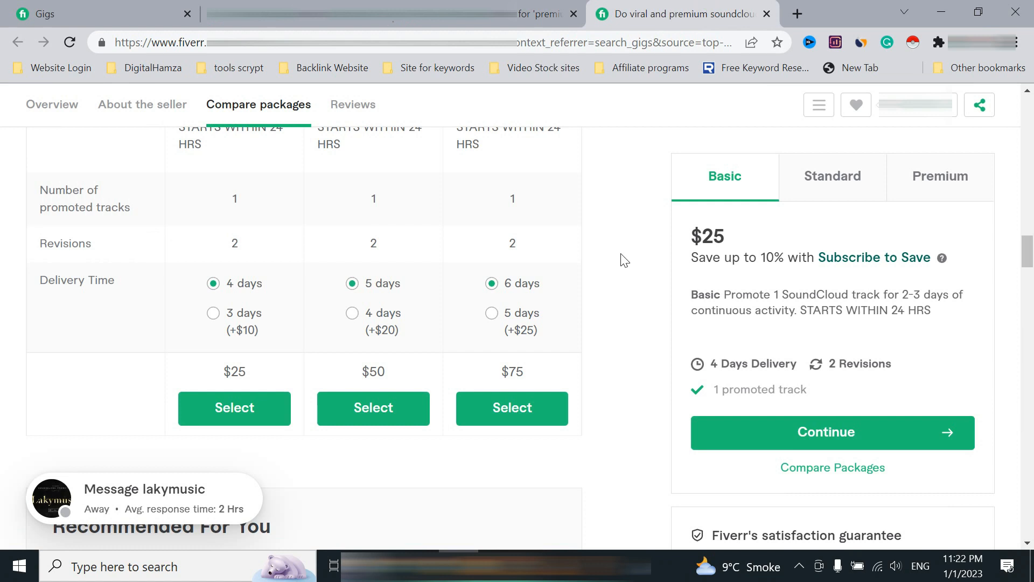
scroll(637, 255, up, 8)
scroll(638, 254, up, 6)
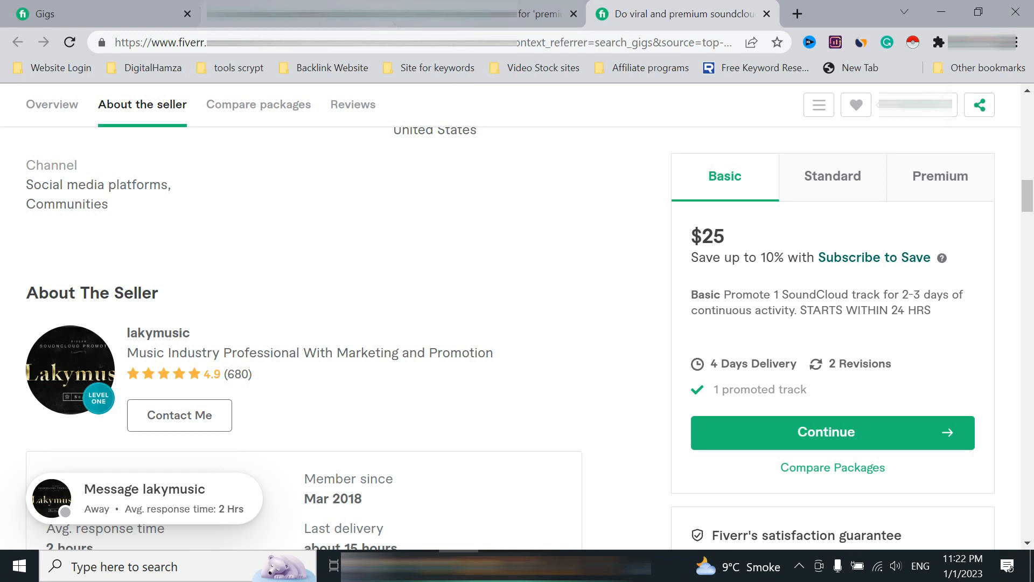
click(539, 13)
click(129, 13)
- Examine the Description & FAQ page, including the gig description field and the guidance for writing it
scroll(405, 265, up, 15)
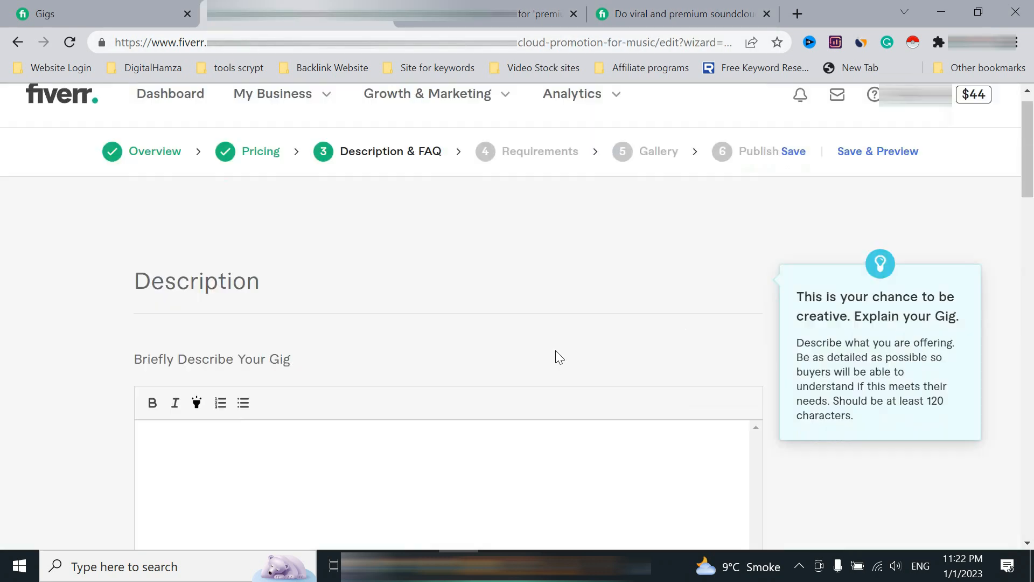
scroll(556, 355, down, 2)
scroll(557, 355, down, 3)
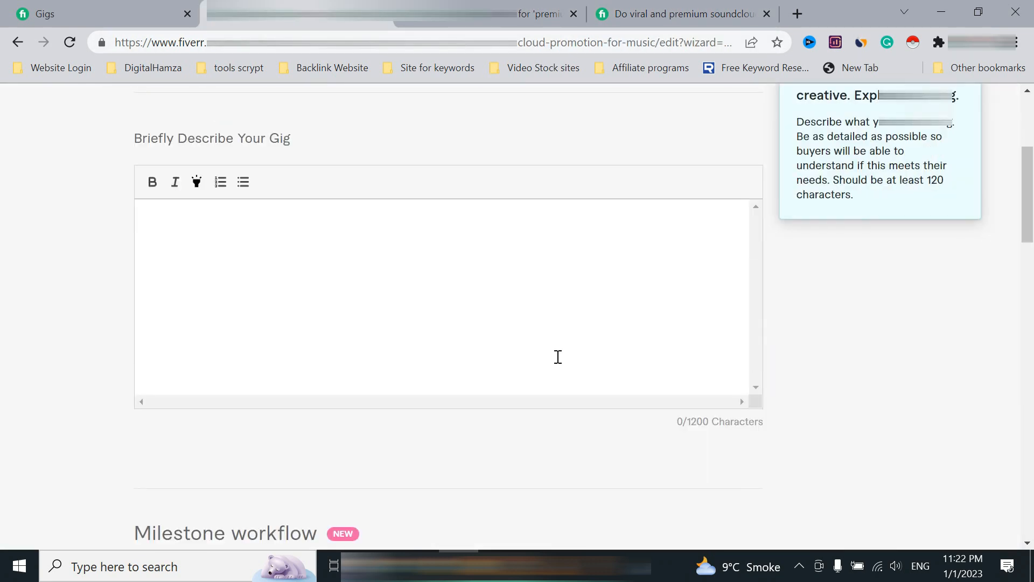
scroll(558, 356, up, 5)
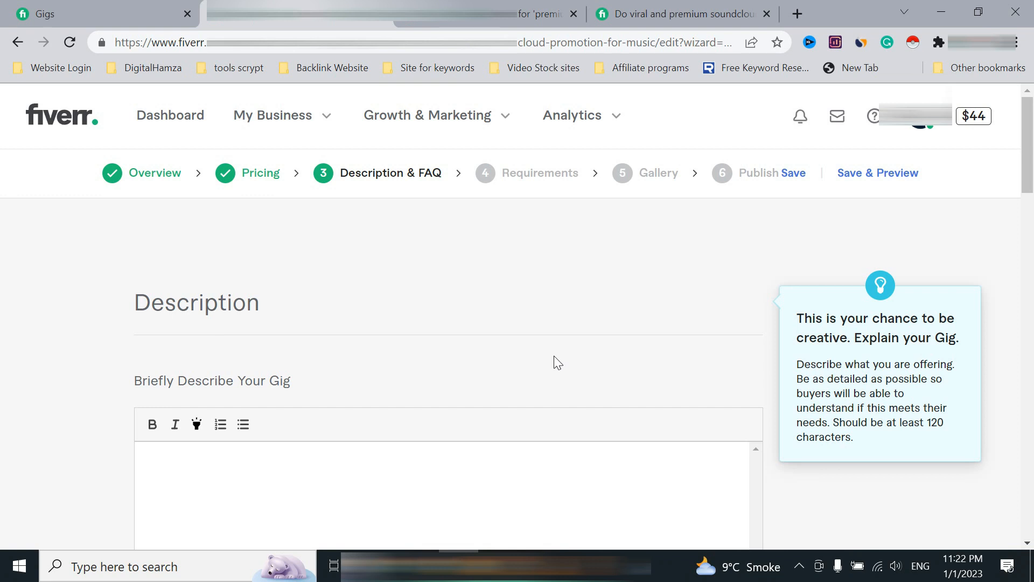
scroll(553, 357, down, 5)
scroll(334, 321, up, 5)
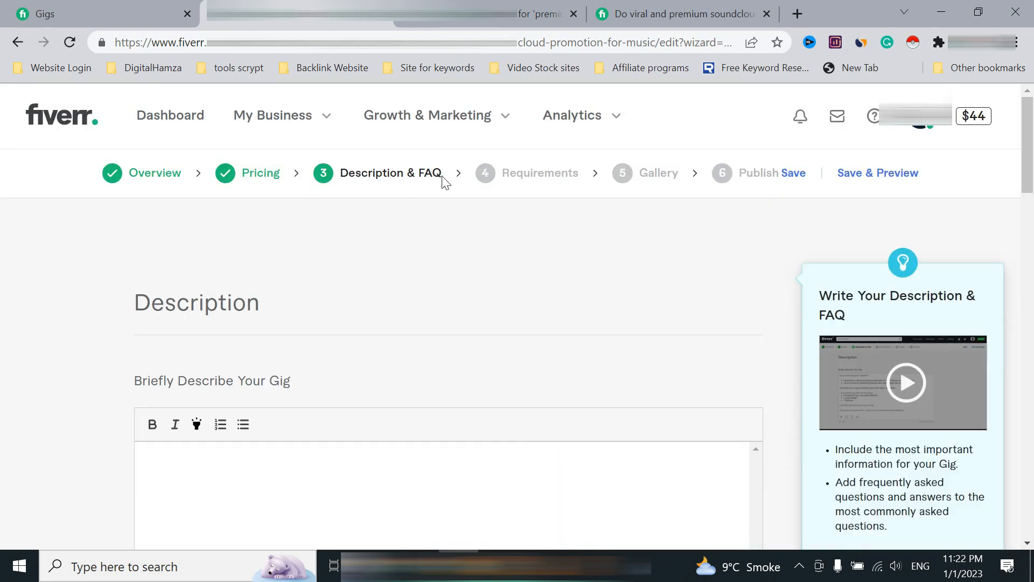
scroll(530, 382, down, 5)
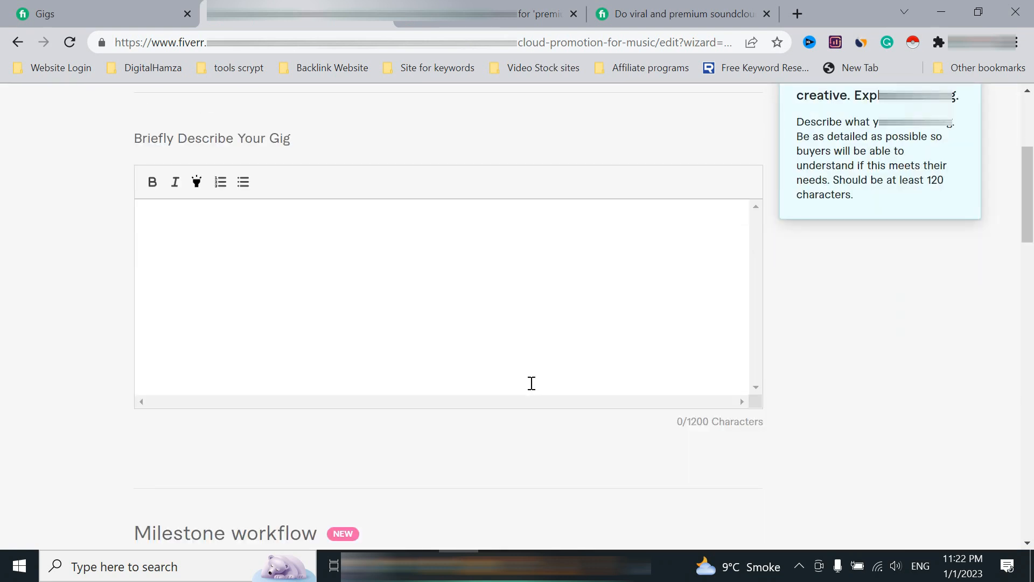